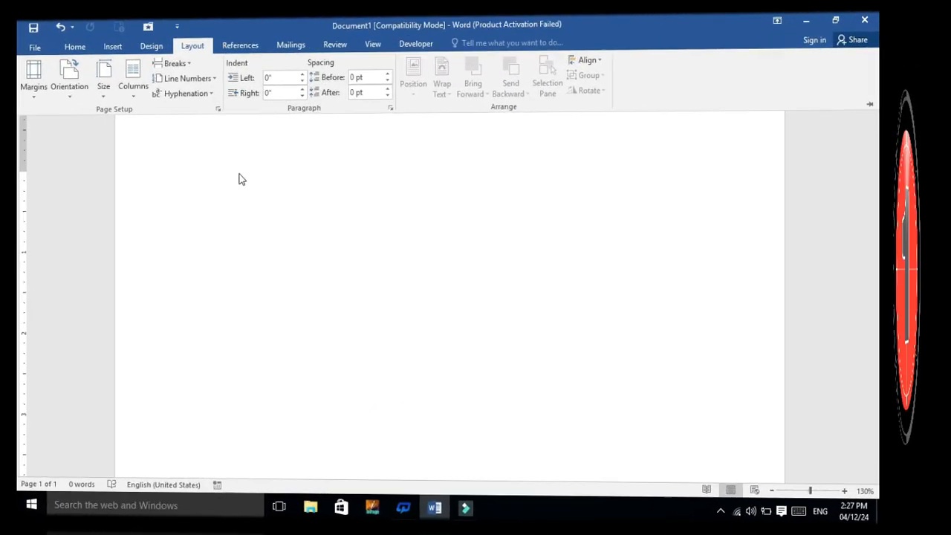
- Bring the whole blank page into view and examine the right and left margin boundaries on the horizontal ruler
key("ctrl+F1")
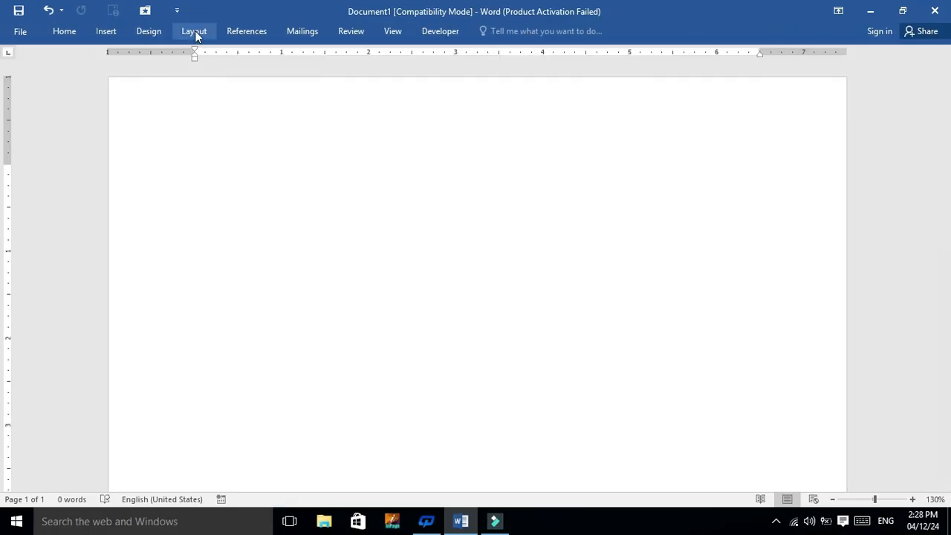
left_click(195, 31)
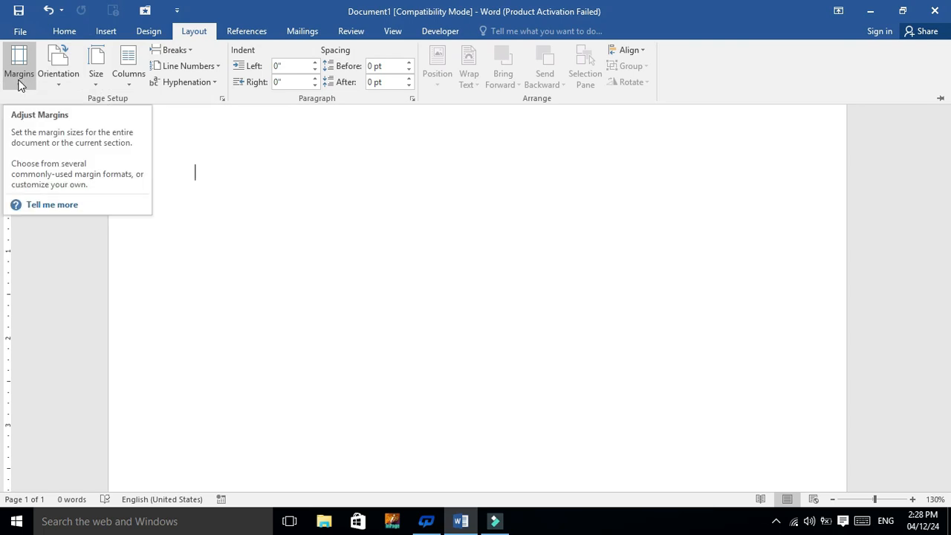
left_click(297, 185)
scroll(343, 179, "down", 7)
scroll(344, 180, "down", 2)
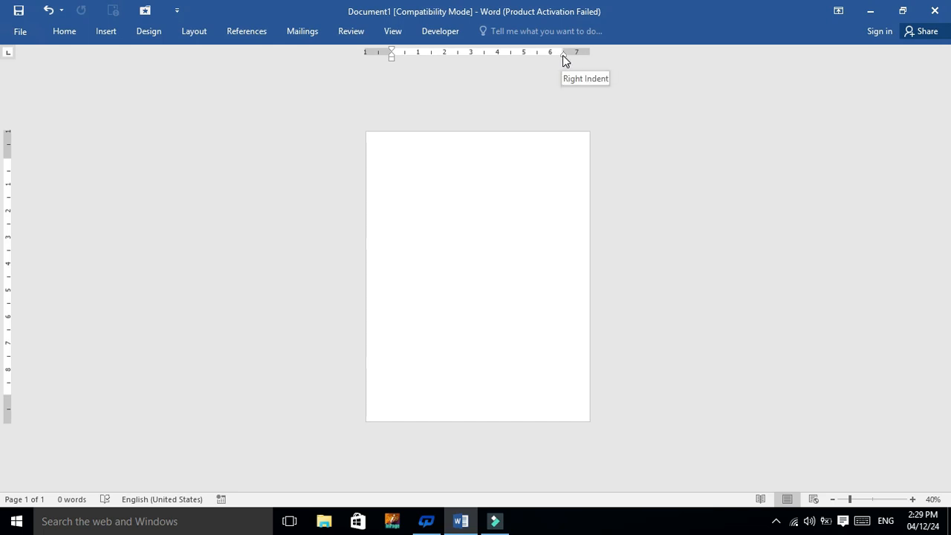
left_click_drag(563, 54, 563, 54)
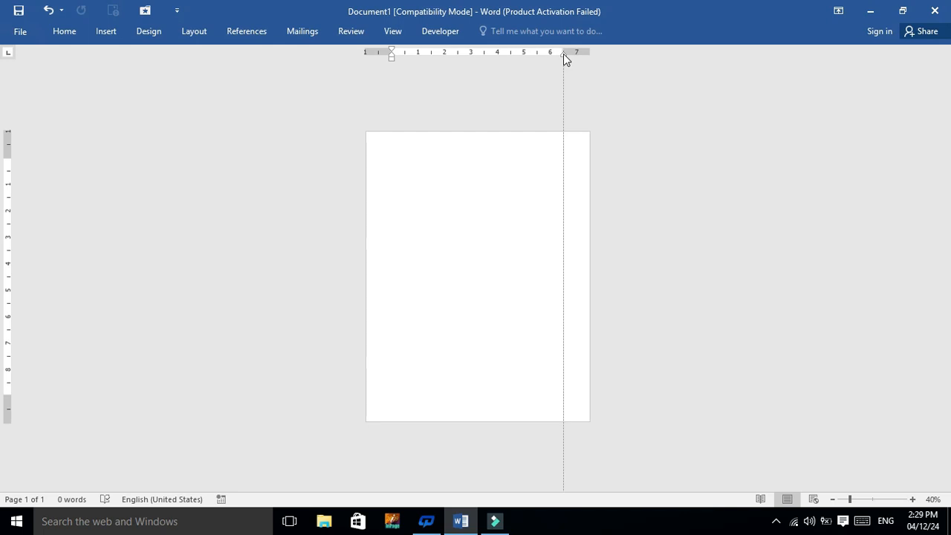
left_click_drag(564, 53, 564, 53)
left_click_drag(565, 54, 564, 54)
left_click_drag(393, 56, 393, 56)
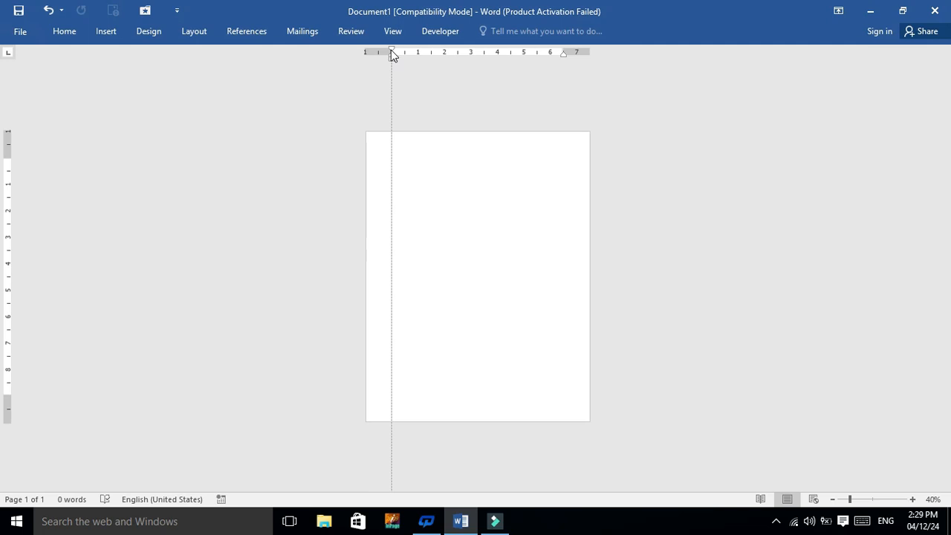
left_click_drag(393, 55, 391, 57)
- Examine the top and bottom margin boundaries of the blank page on the vertical ruler
left_click_drag(7, 158, 8, 158)
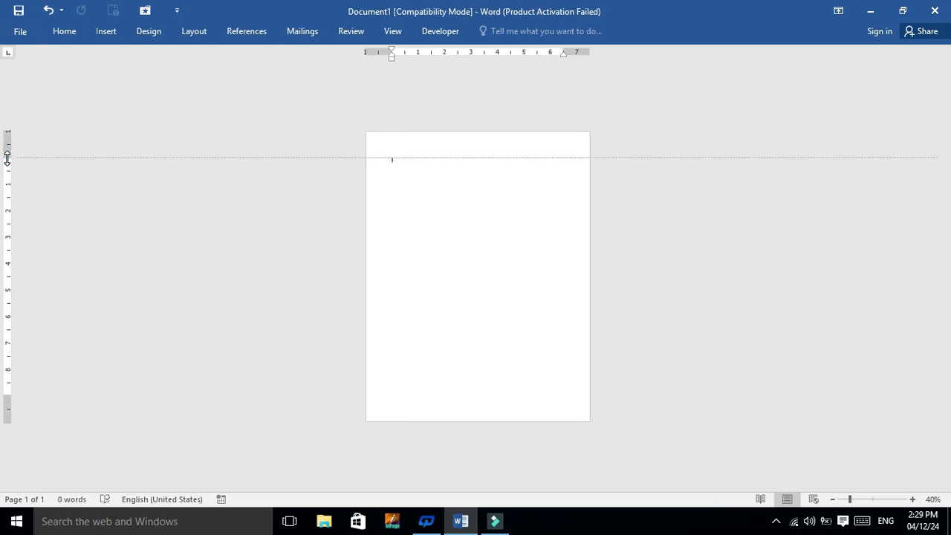
left_click_drag(7, 158, 7, 157)
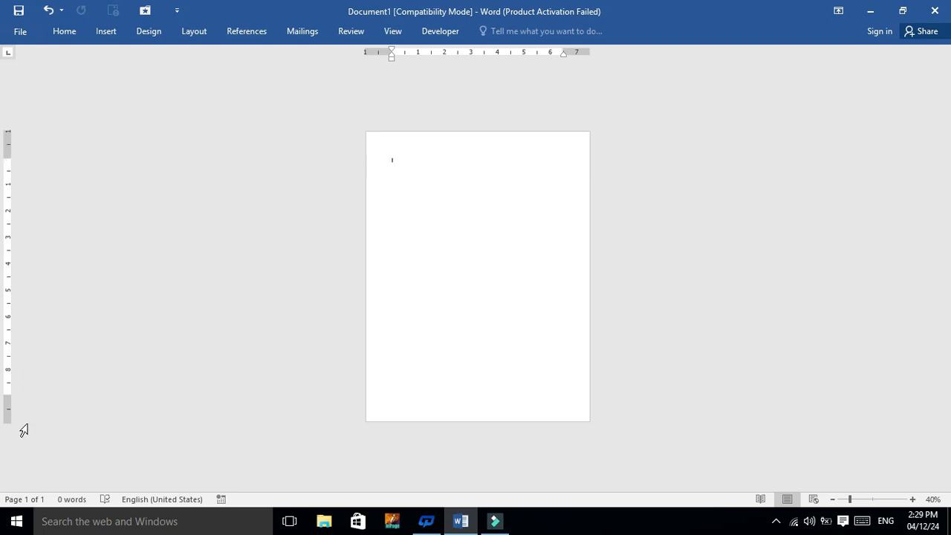
left_click_drag(7, 396, 7, 396)
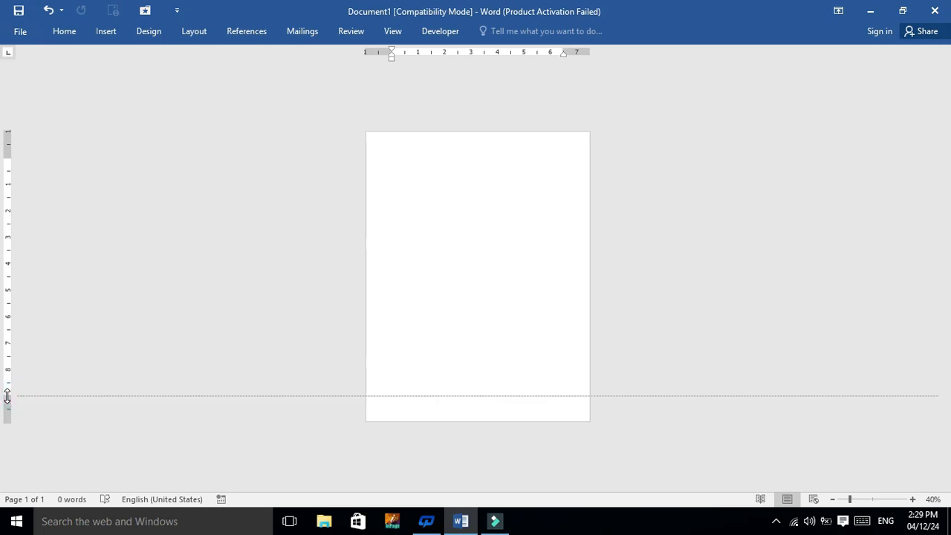
left_click_drag(7, 397, 8, 397)
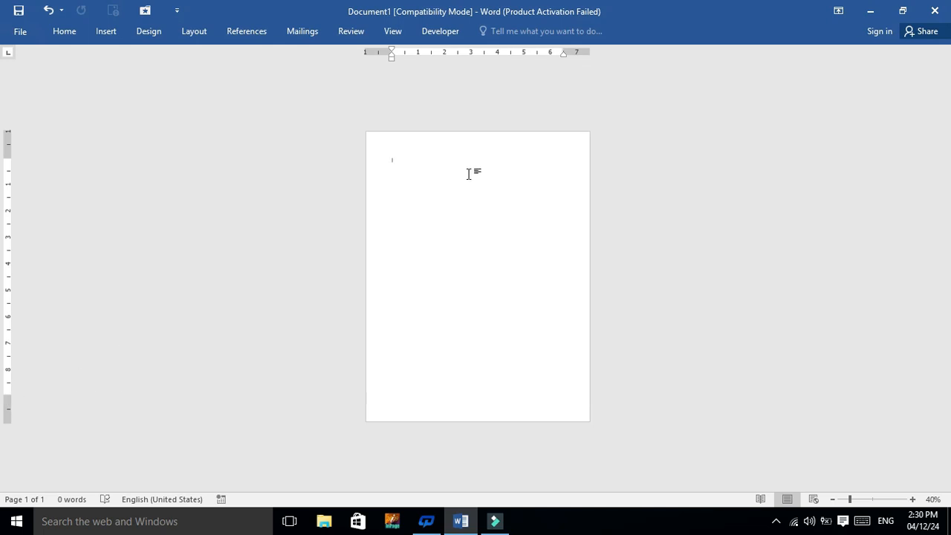
- Fill the blank page with sample text using the formula =rand(6,6)
scroll(469, 174, "up", 5)
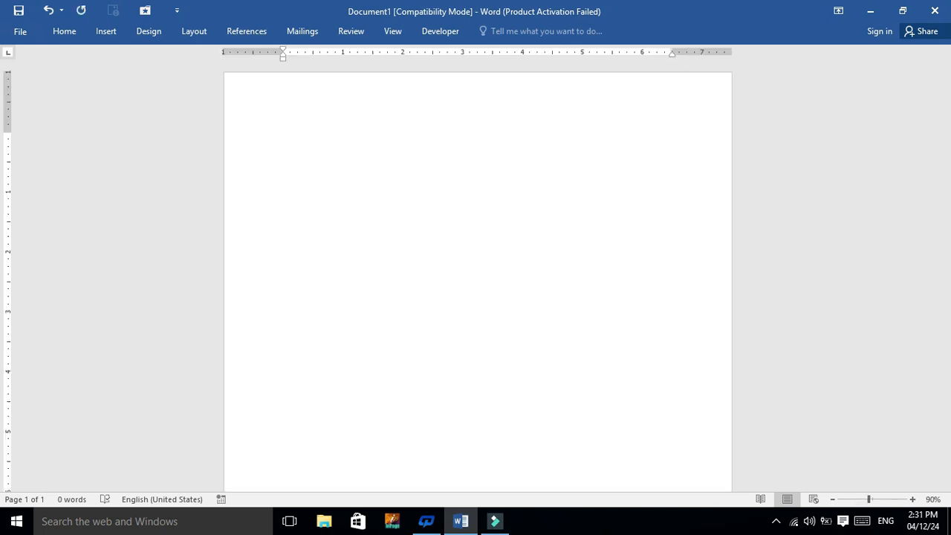
type("=rand")
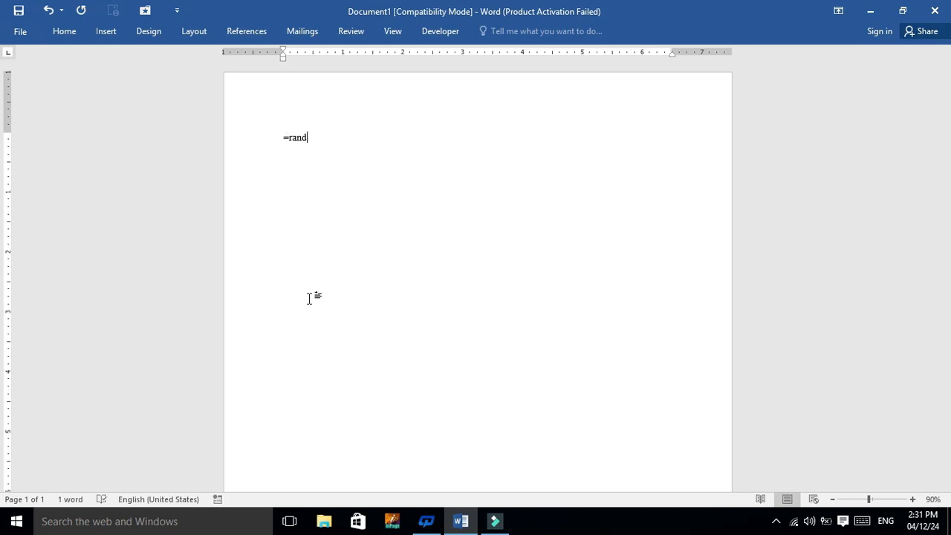
type("(6,6")
type(")")
key("Return")
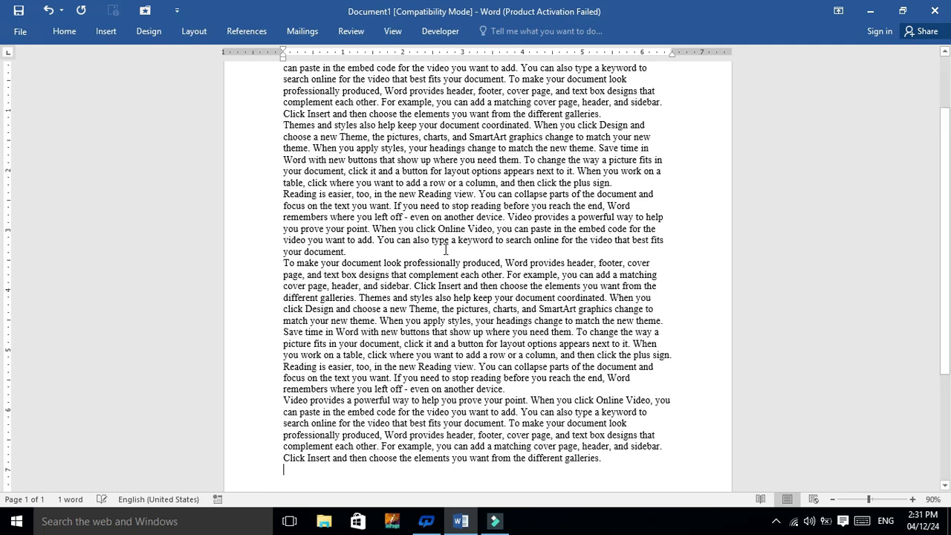
- Check the right, left and top margin boundaries on the rulers against the sample text
scroll(666, 170, "up", 3)
left_click_drag(672, 52, 671, 51)
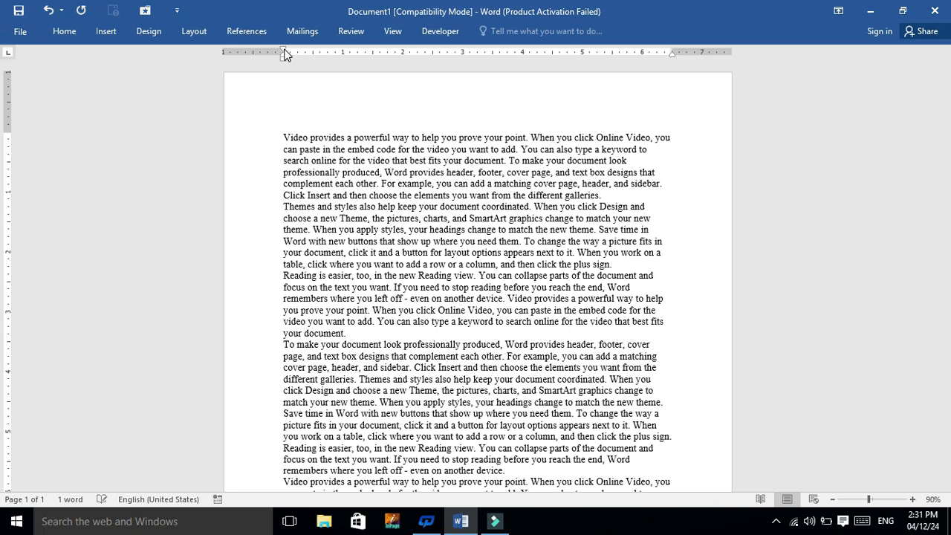
left_click_drag(285, 53, 285, 53)
left_click_drag(7, 131, 8, 131)
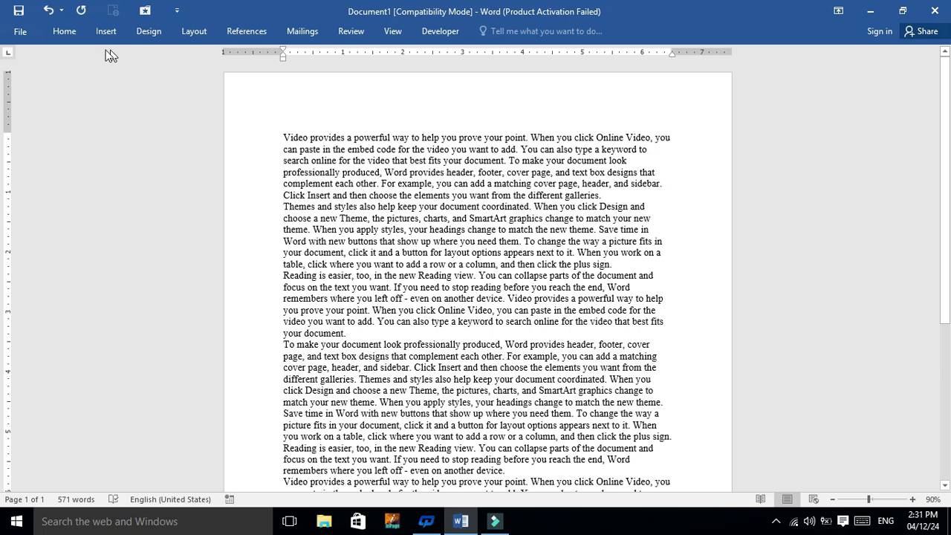
- Try the Narrow margin preset (0.5" on all sides) and the Wide preset (2" left and right) on the document
left_click(186, 29)
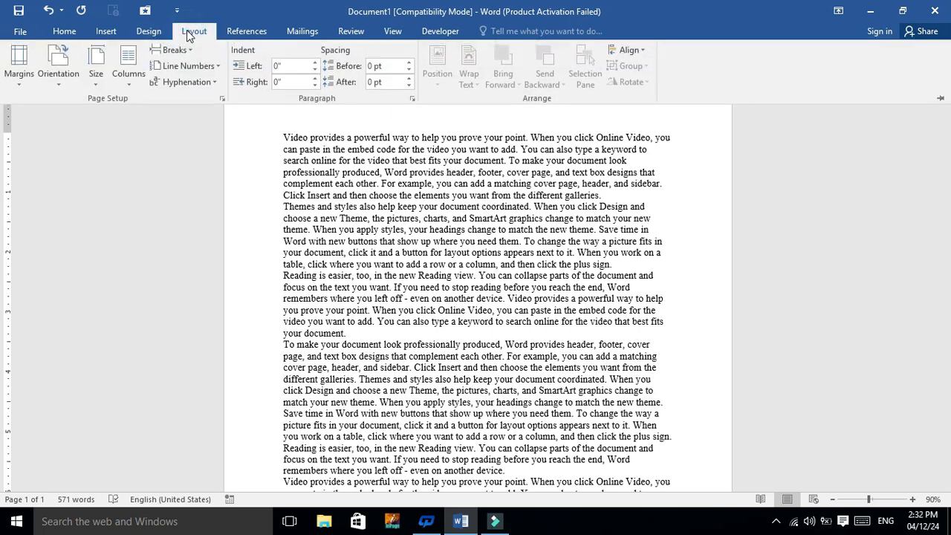
left_click(21, 91)
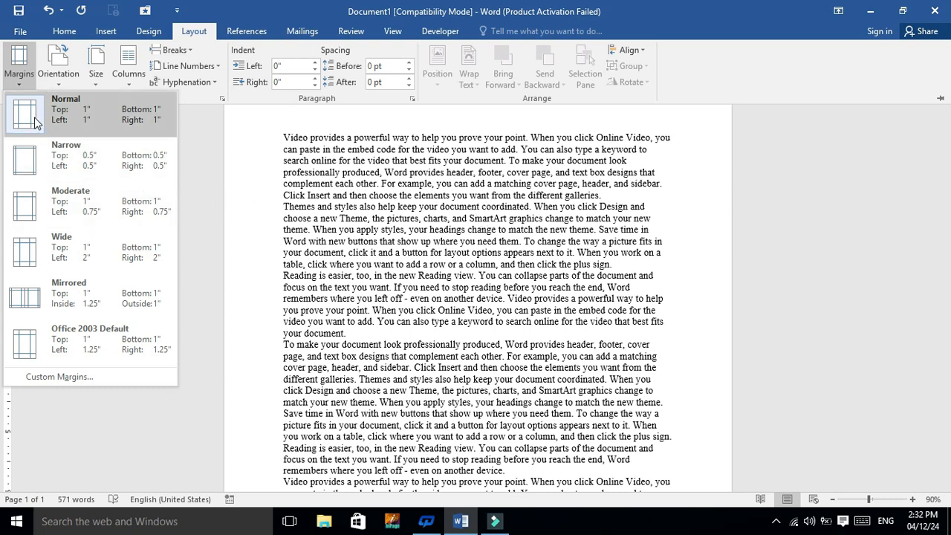
left_click(26, 156)
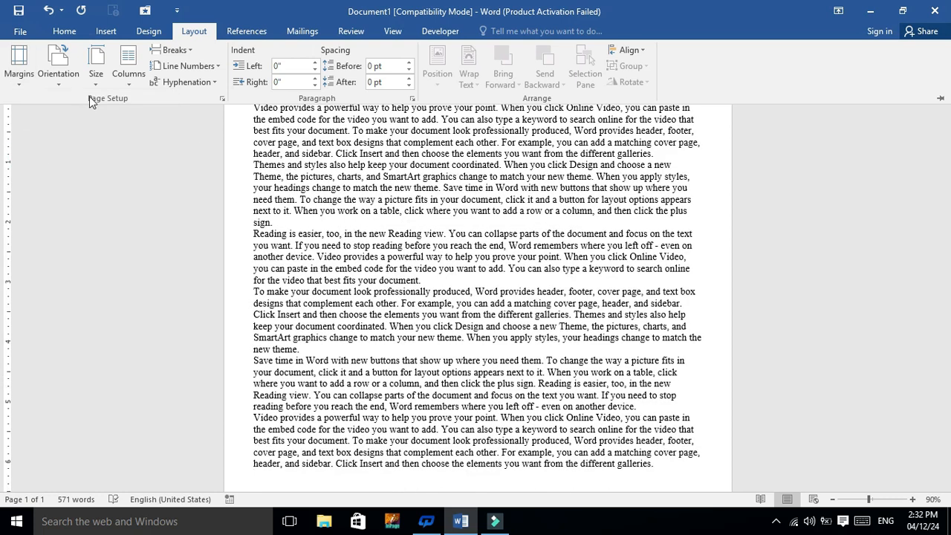
left_click(20, 88)
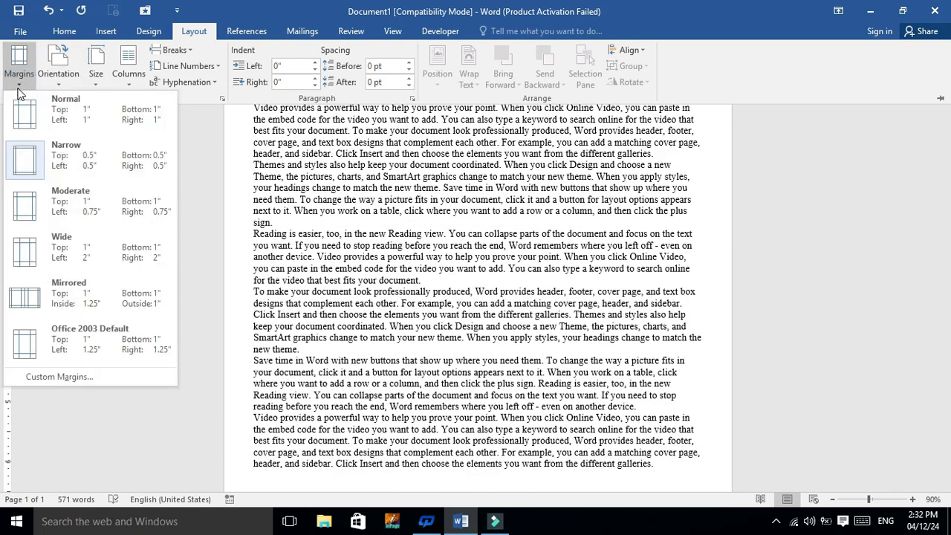
left_click(31, 256)
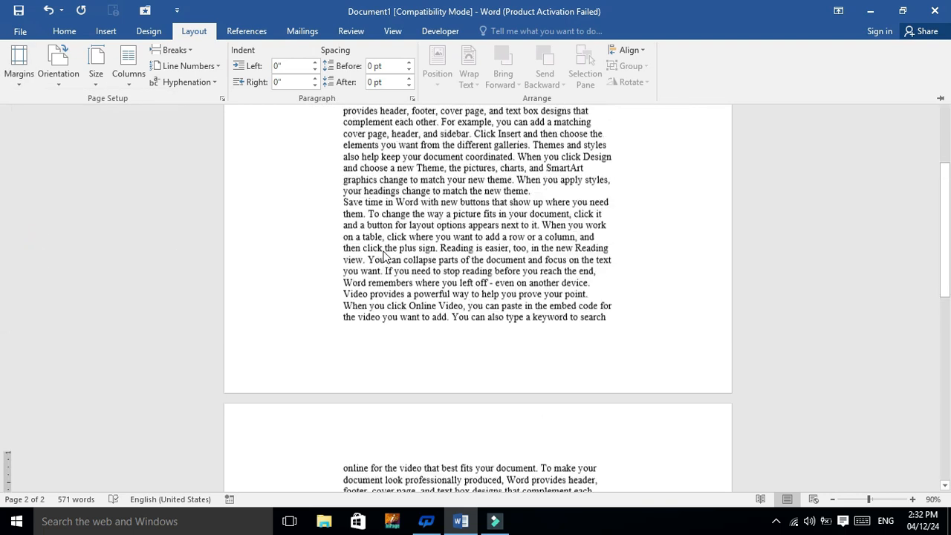
scroll(397, 240, "up", 3)
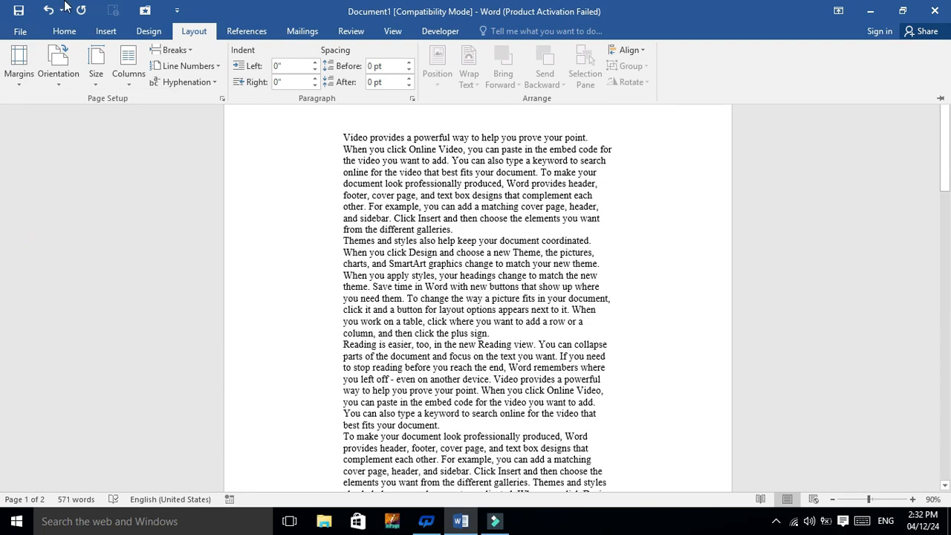
- Set the document margins to the Normal preset with 1" on all sides
left_click(21, 75)
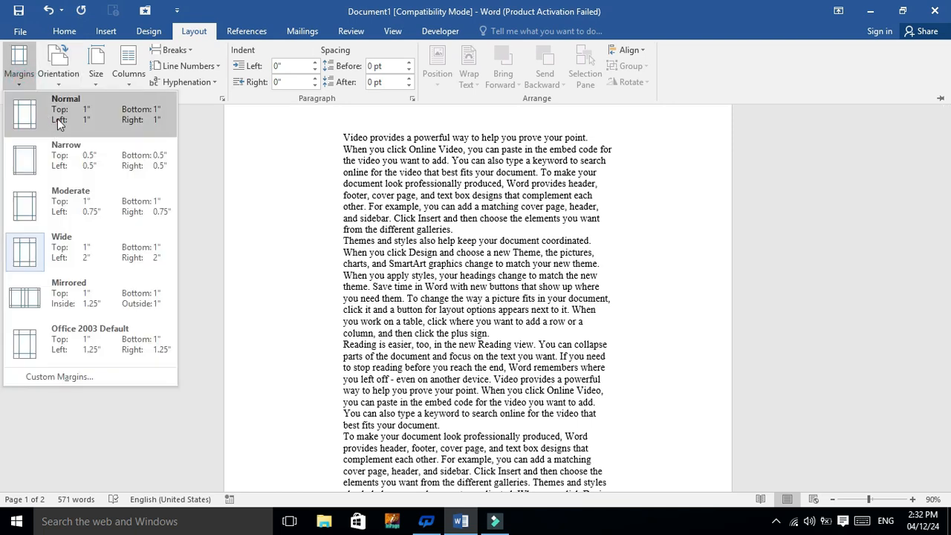
left_click(59, 117)
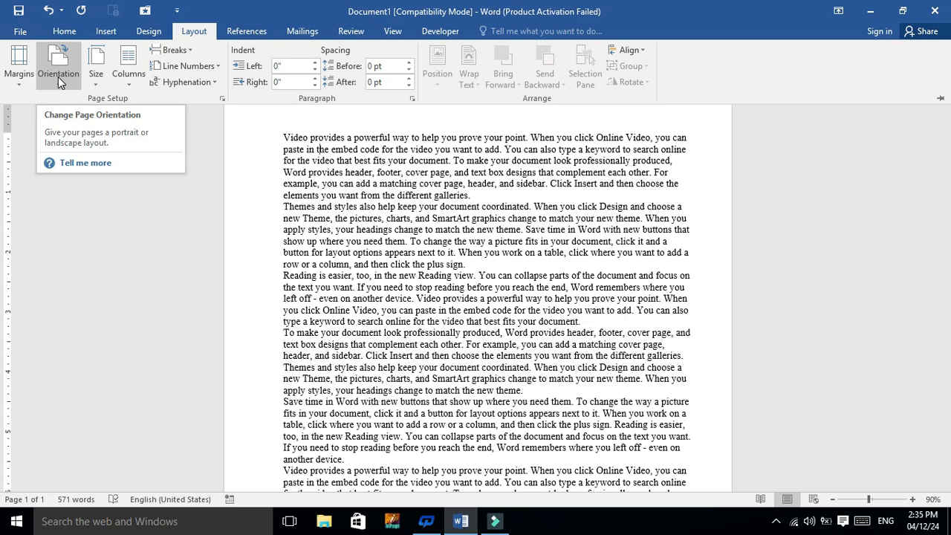
- Change the page orientation to Landscape and return it to Portrait
scroll(425, 242, "down", 2, "ctrl")
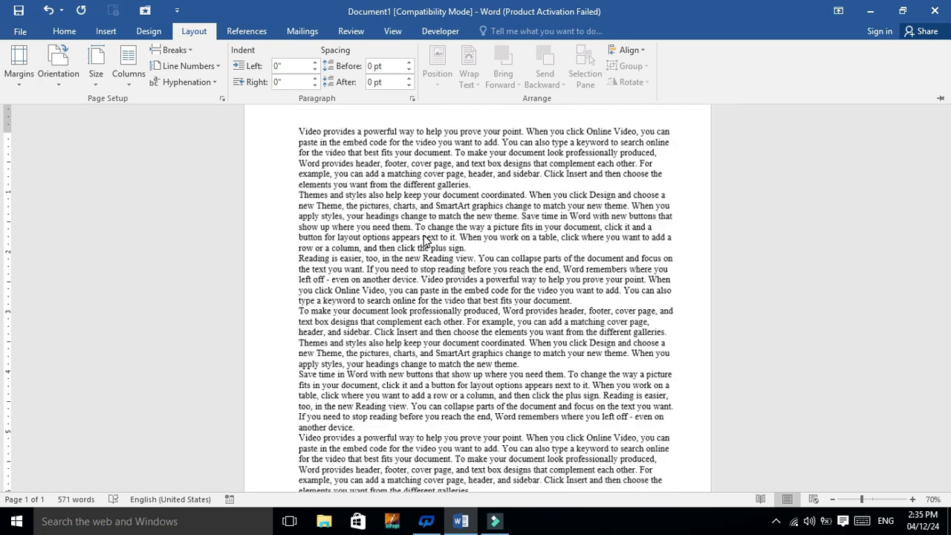
scroll(425, 242, "down", 4, "ctrl")
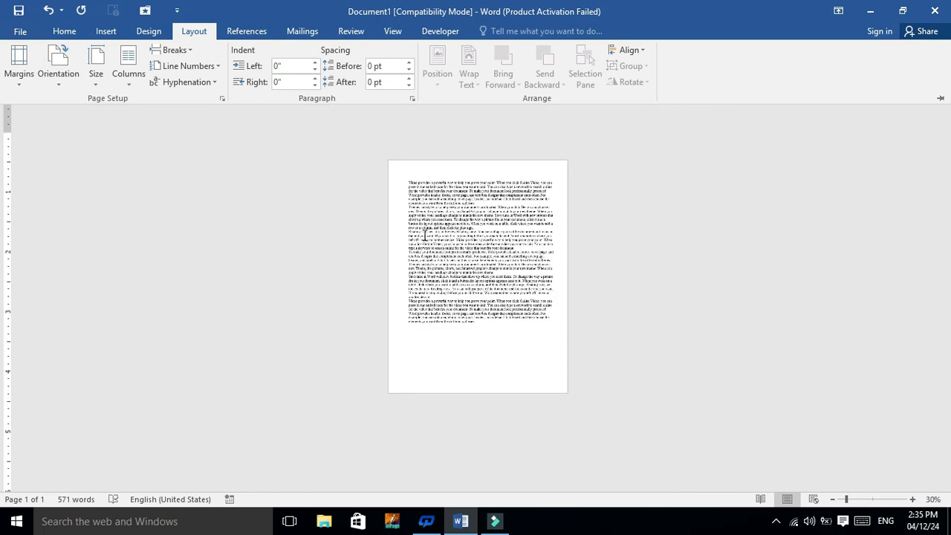
left_click(61, 83)
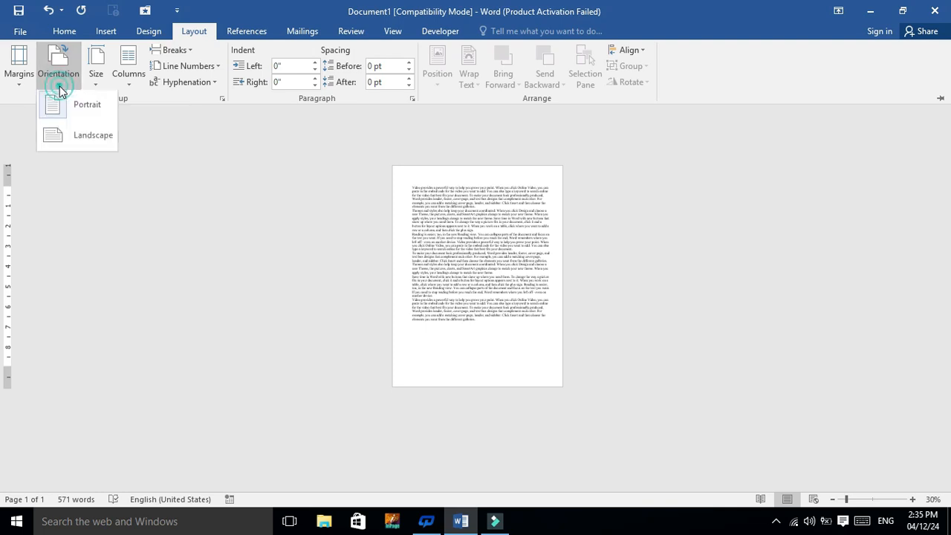
left_click(66, 144)
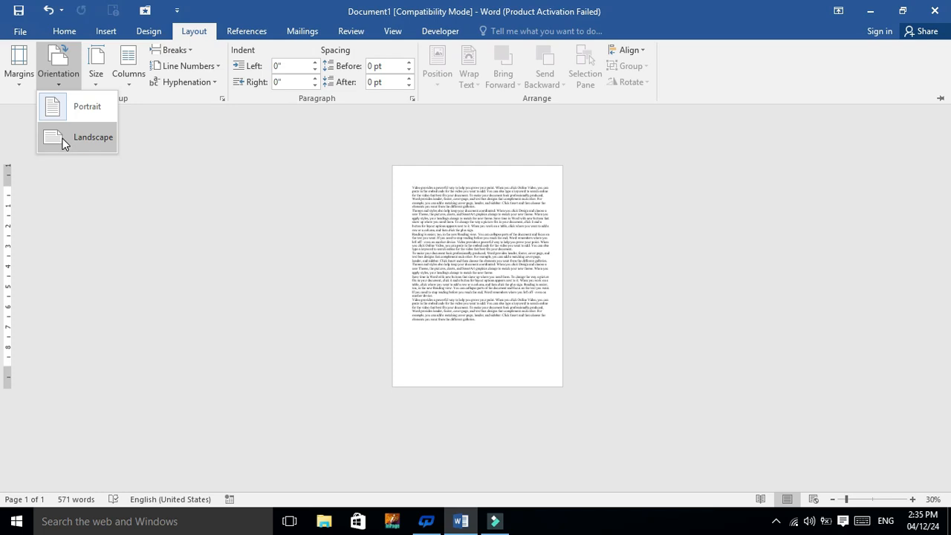
left_click(64, 139)
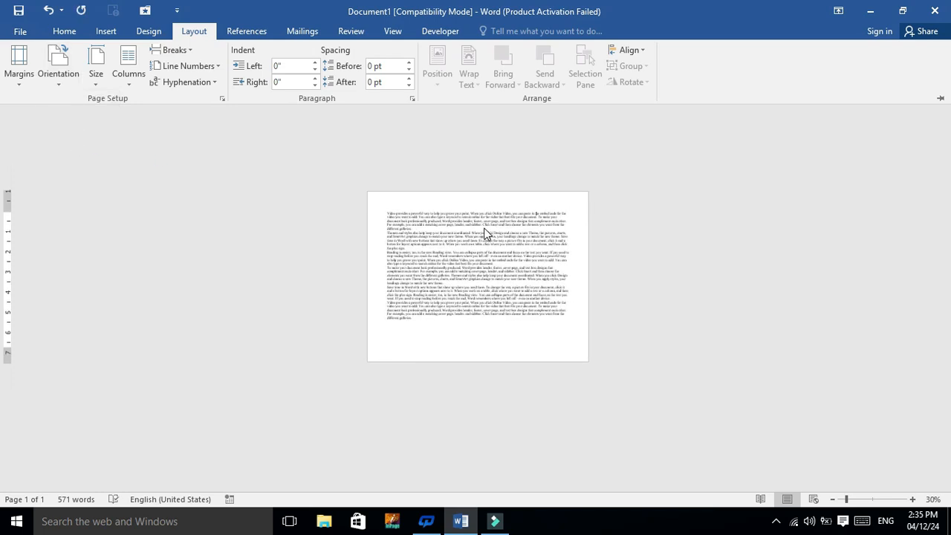
left_click(61, 87)
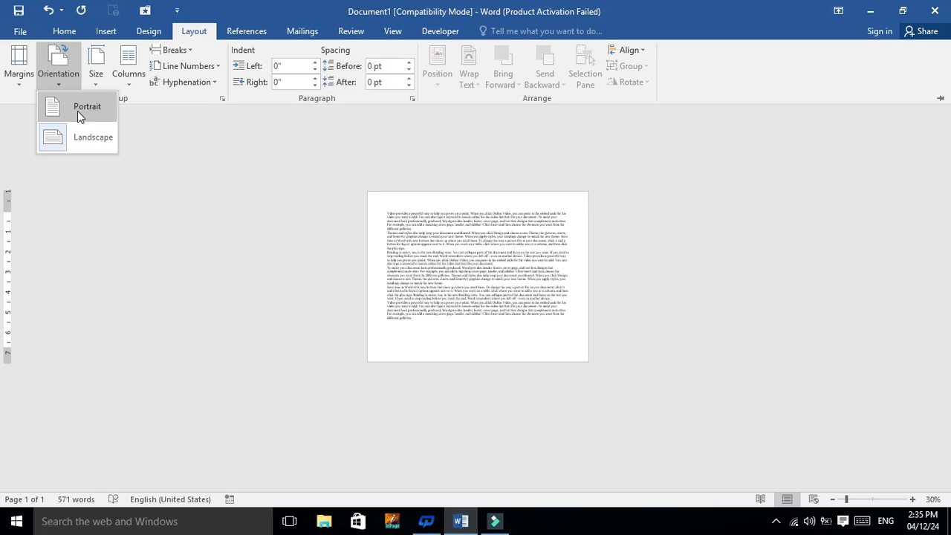
left_click(77, 111)
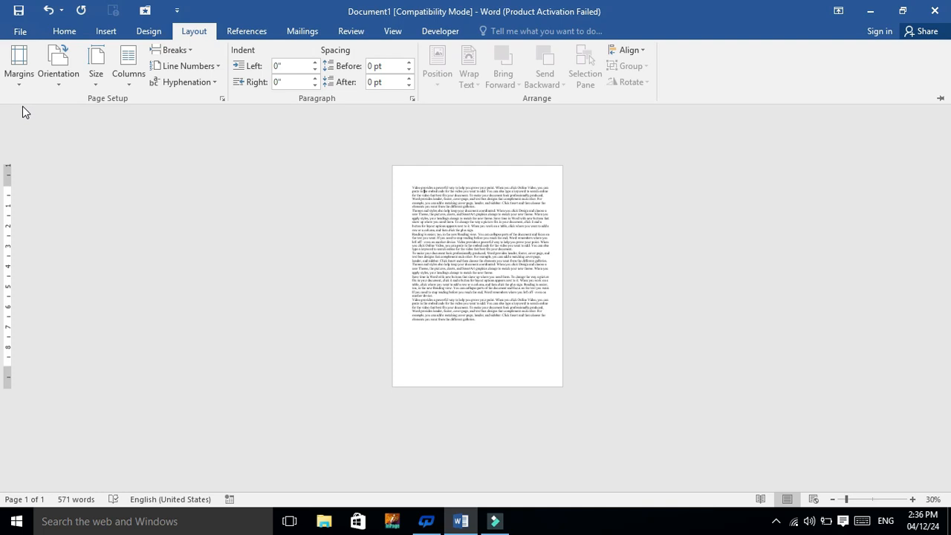
- Try the Letter (8.5" x 11") and Legal (8.5" x 14") paper sizes on the document
left_click(95, 88)
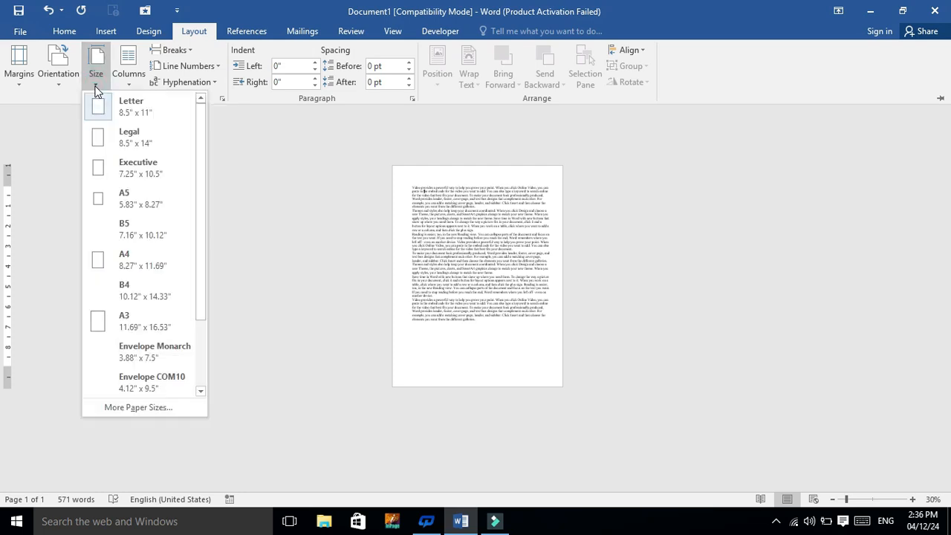
left_click(131, 109)
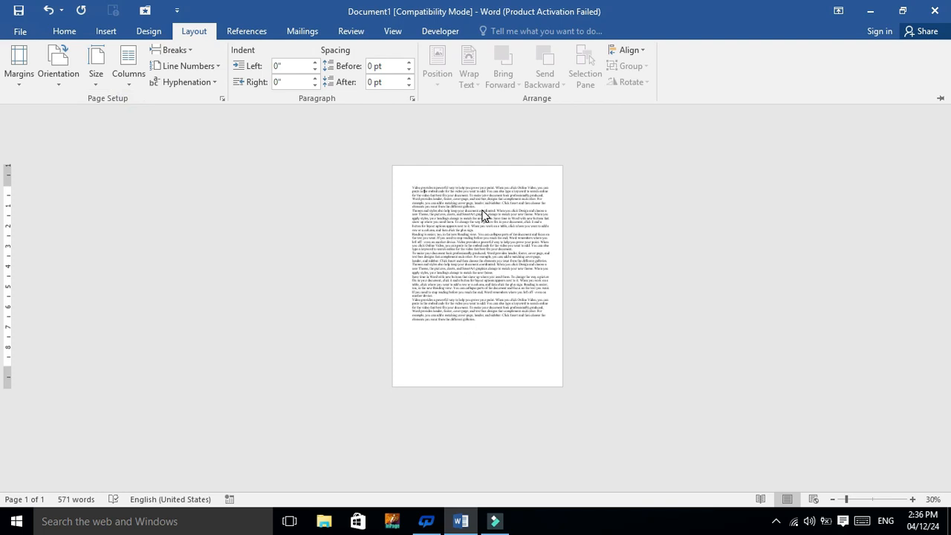
left_click(96, 86)
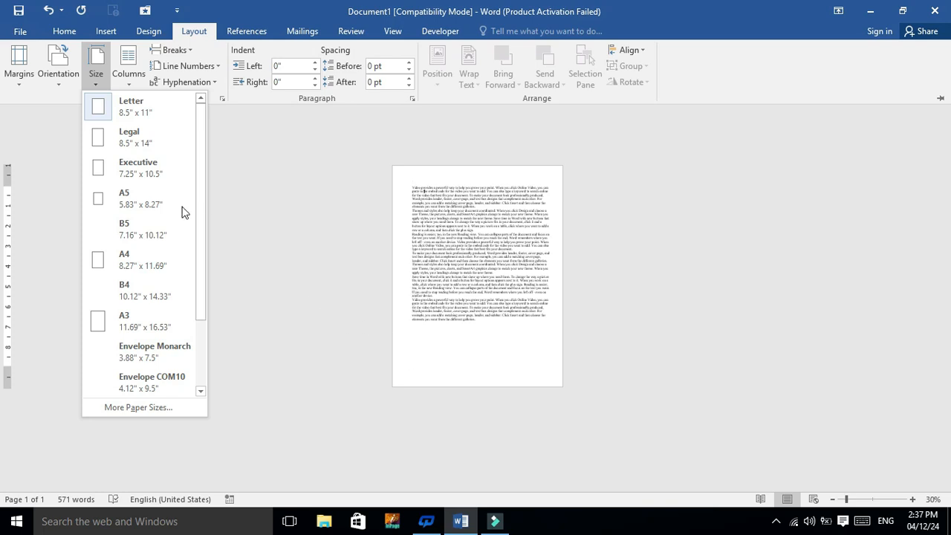
left_click(124, 137)
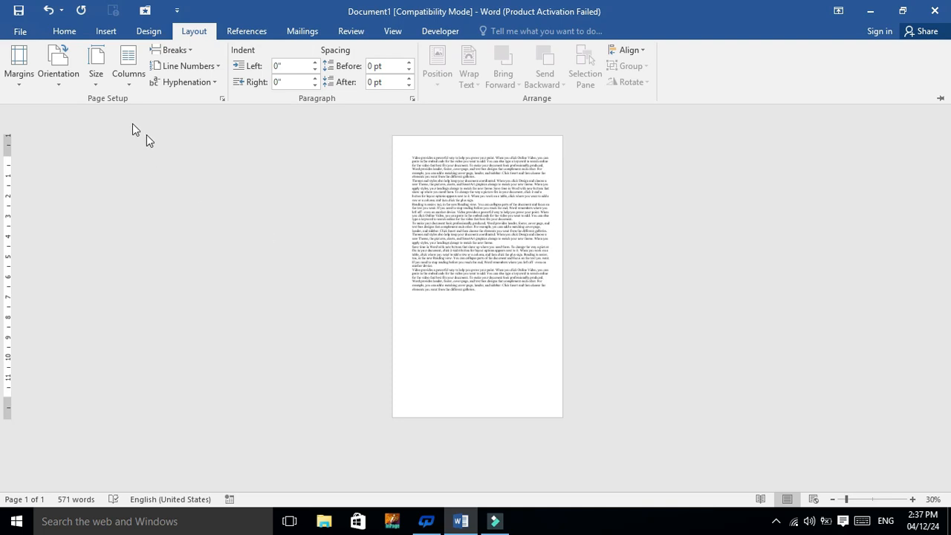
- Set the document's paper size to A4 (8.27" x 11.69")
left_click(94, 79)
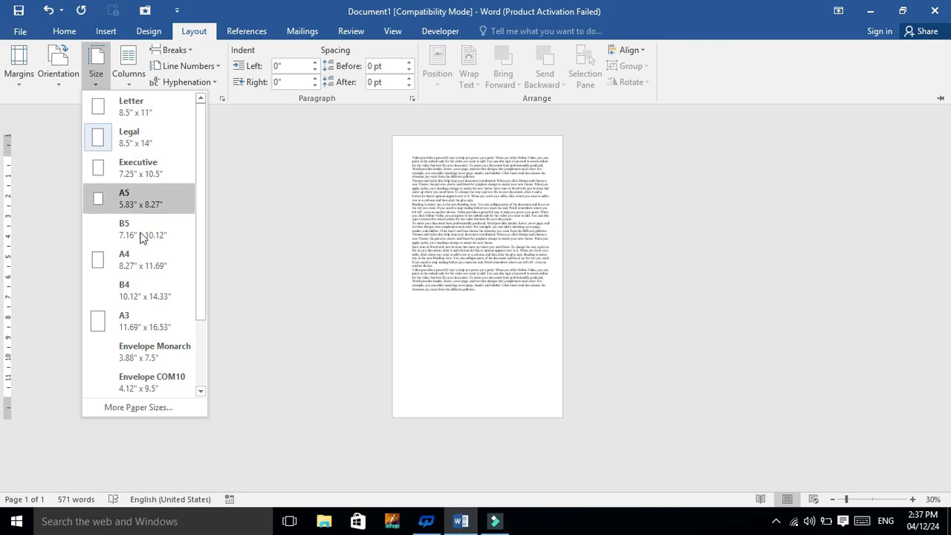
left_click(143, 266)
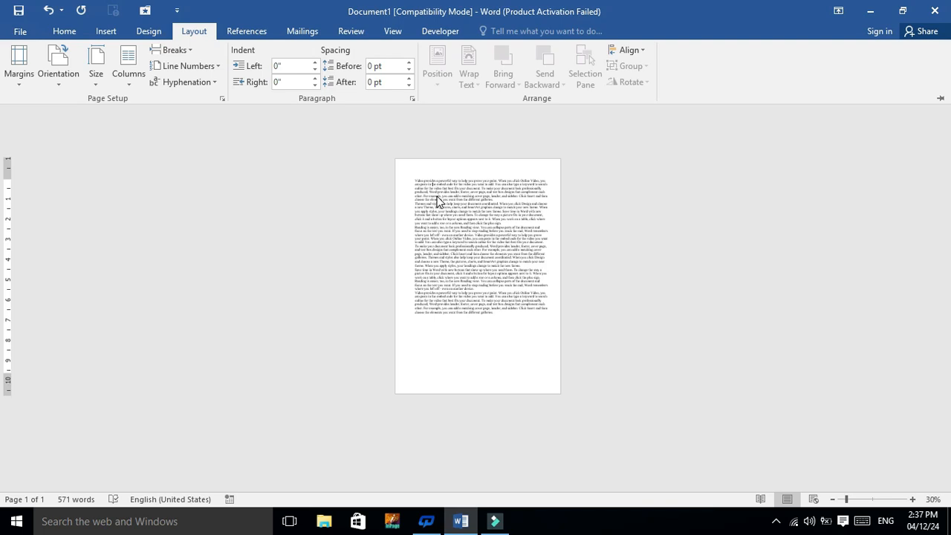
scroll(435, 194, "up", 3)
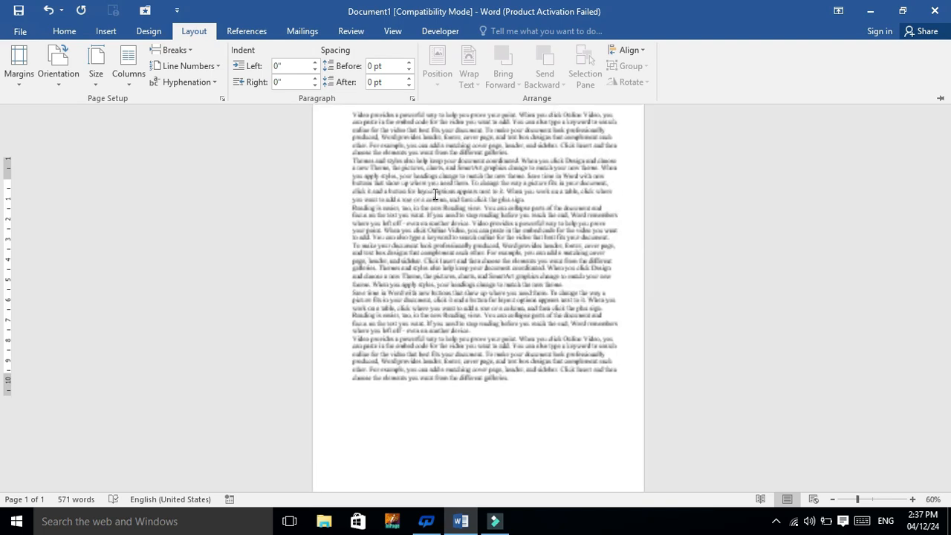
left_click(128, 88)
left_click(444, 230)
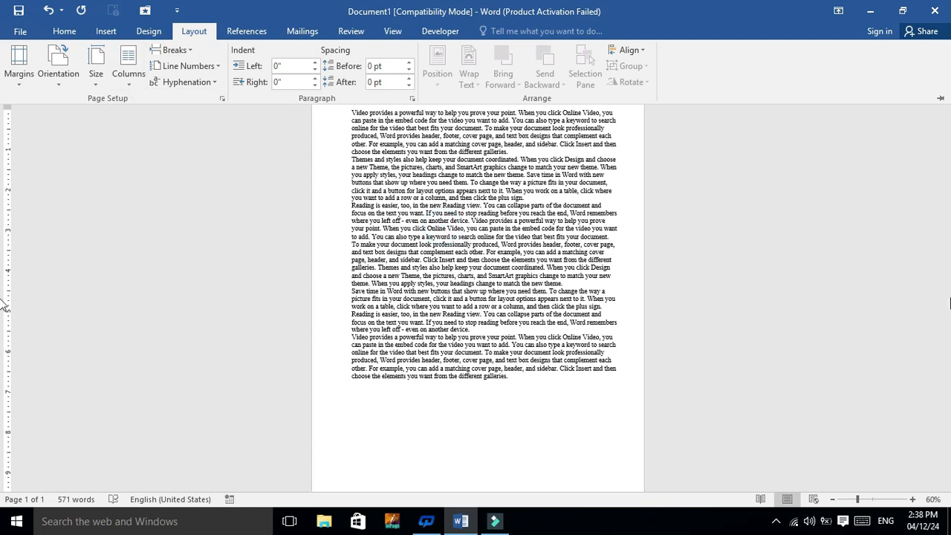
key("ctrl+F1")
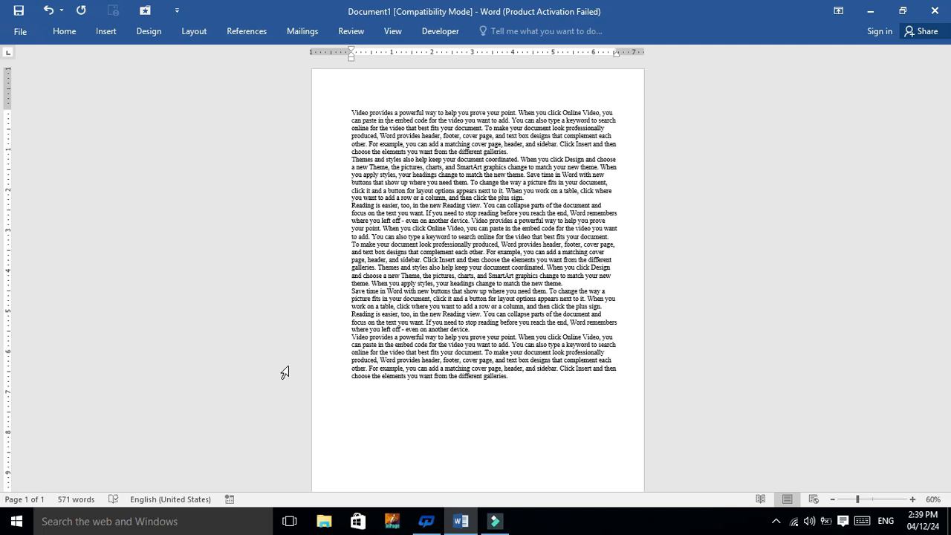
- Try the Two and Three column presets on the document text
left_click(195, 31)
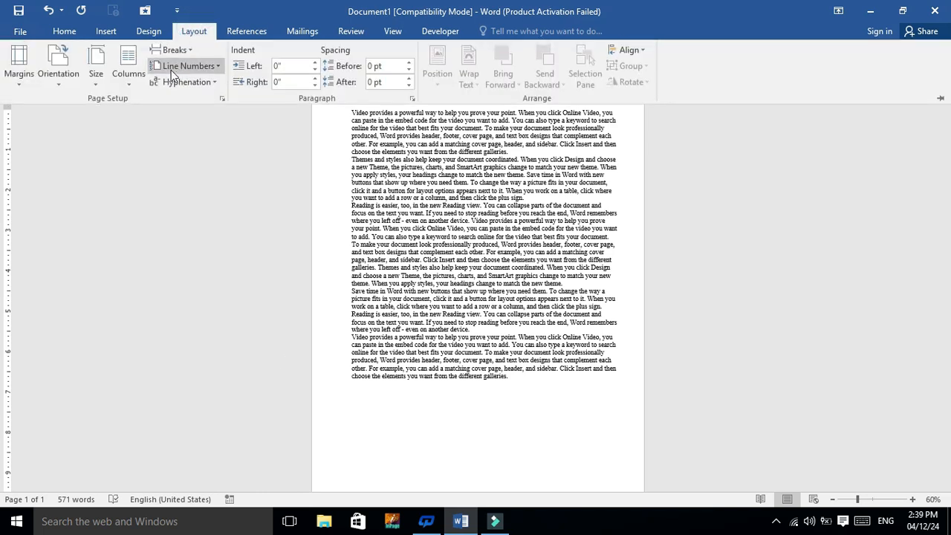
left_click(128, 74)
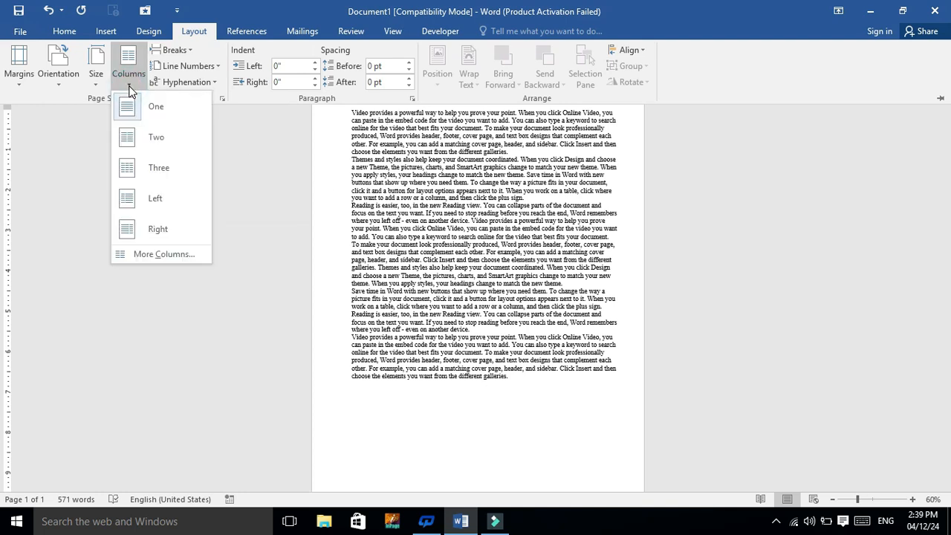
left_click(150, 137)
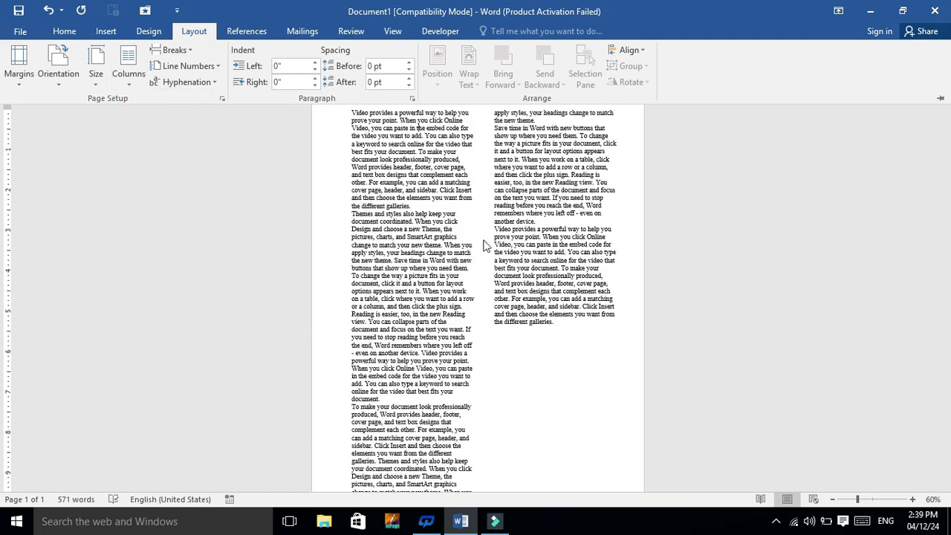
left_click(129, 86)
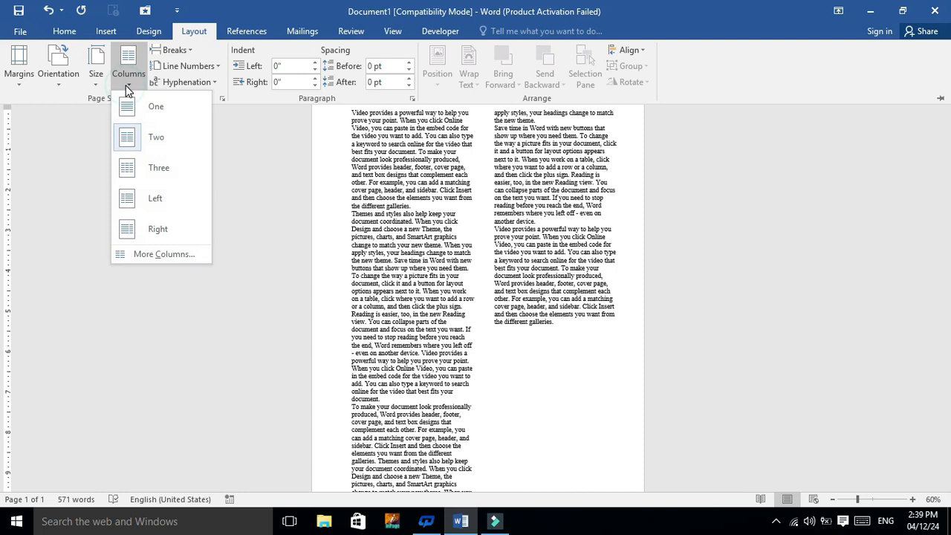
left_click(154, 171)
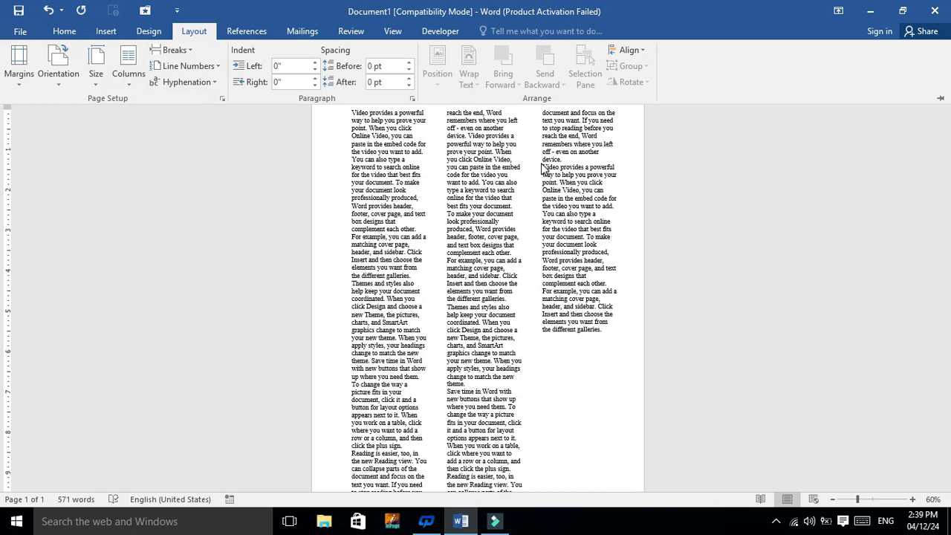
- Try the Left and Right column presets on the document text
left_click(130, 82)
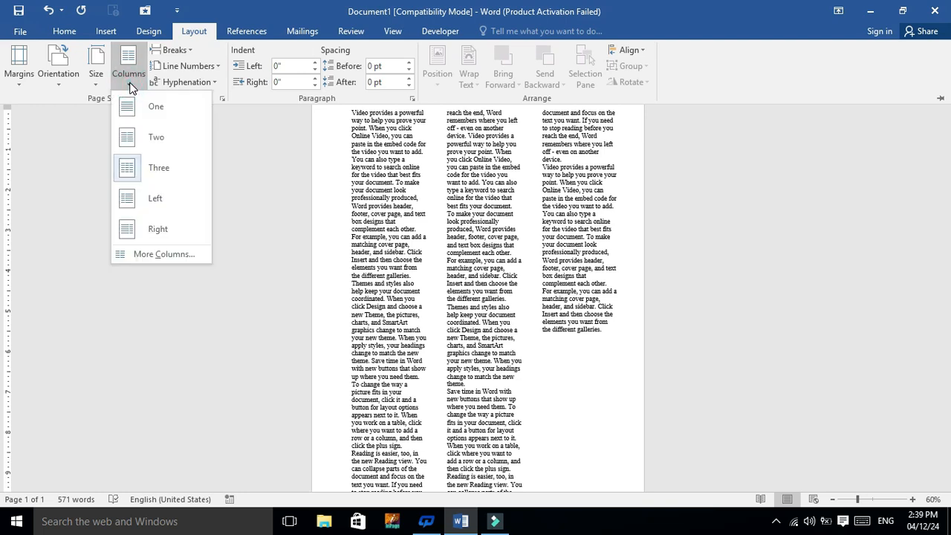
left_click(156, 200)
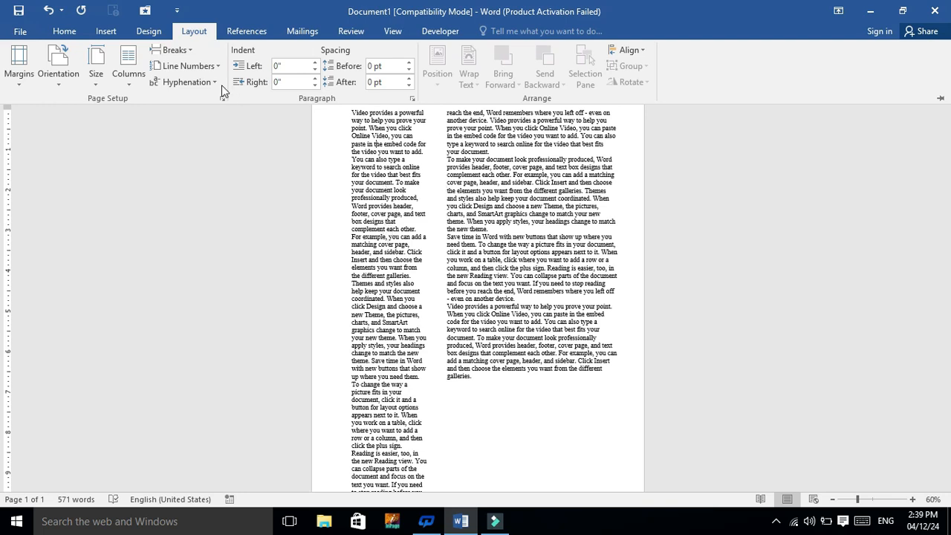
left_click(128, 82)
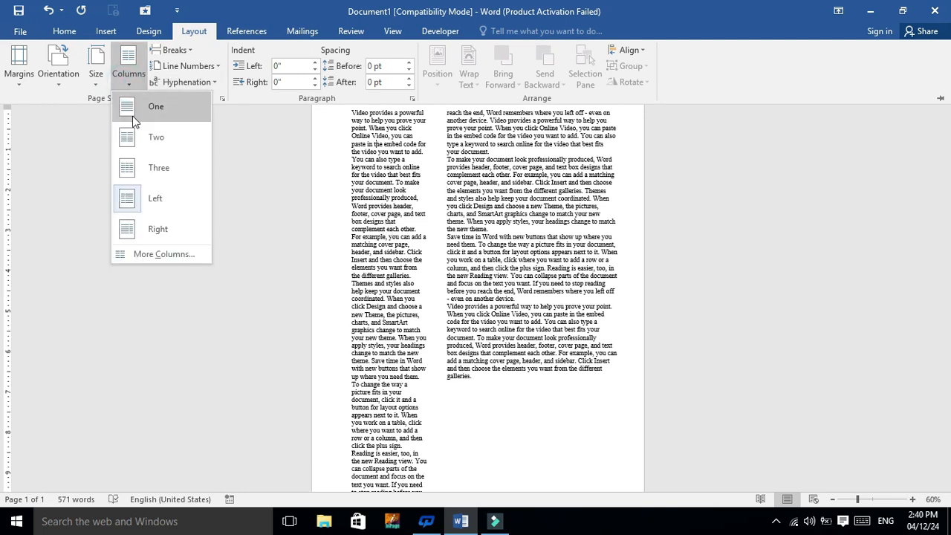
left_click(146, 229)
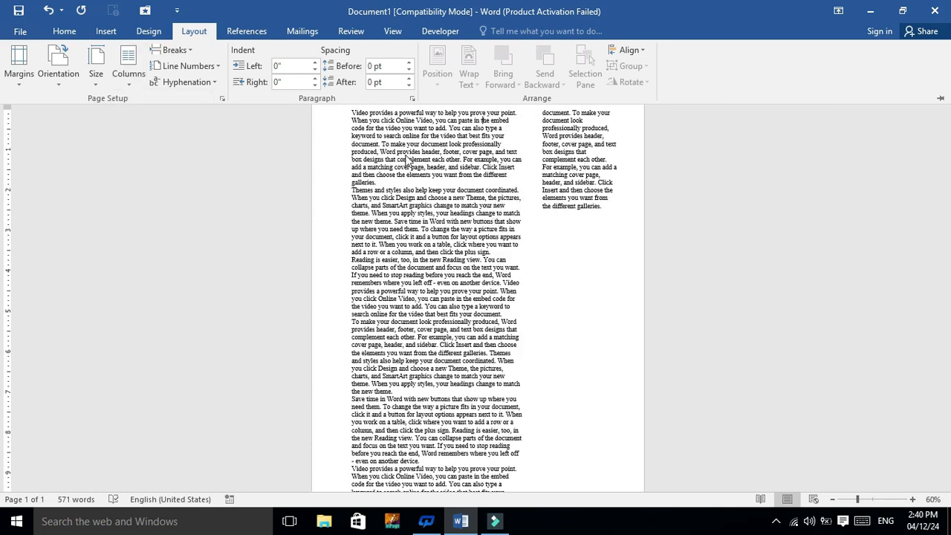
- Return the document text to three columns of equal width
left_click(130, 86)
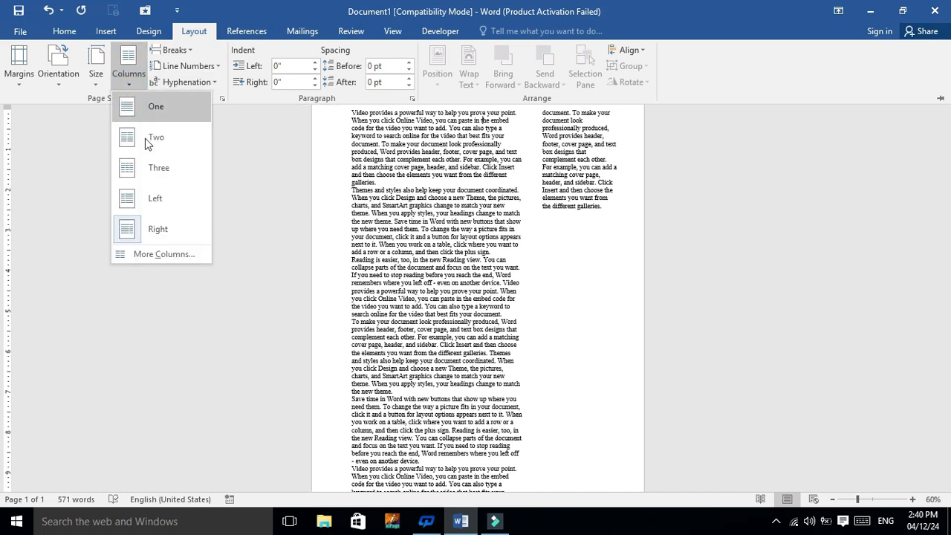
left_click(141, 254)
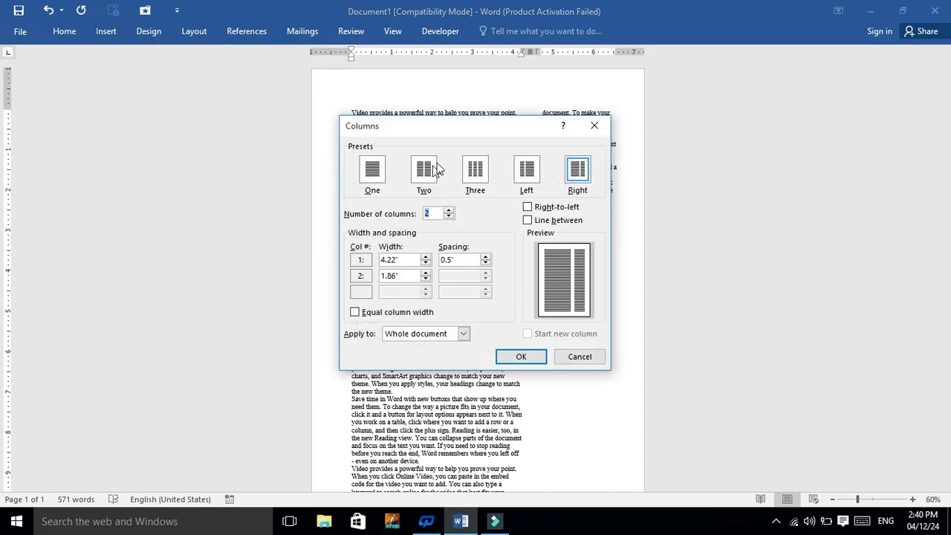
left_click_drag(457, 127, 442, 235)
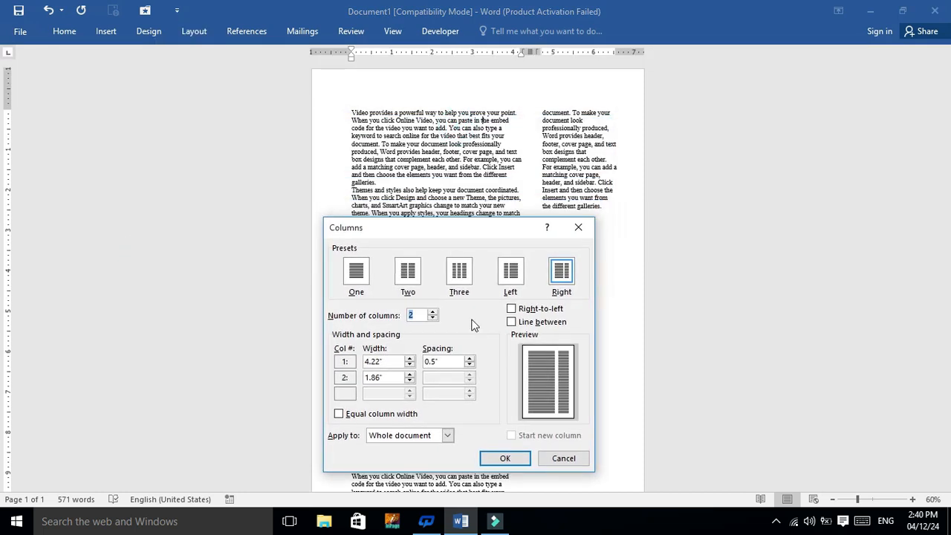
type("3")
key("Return")
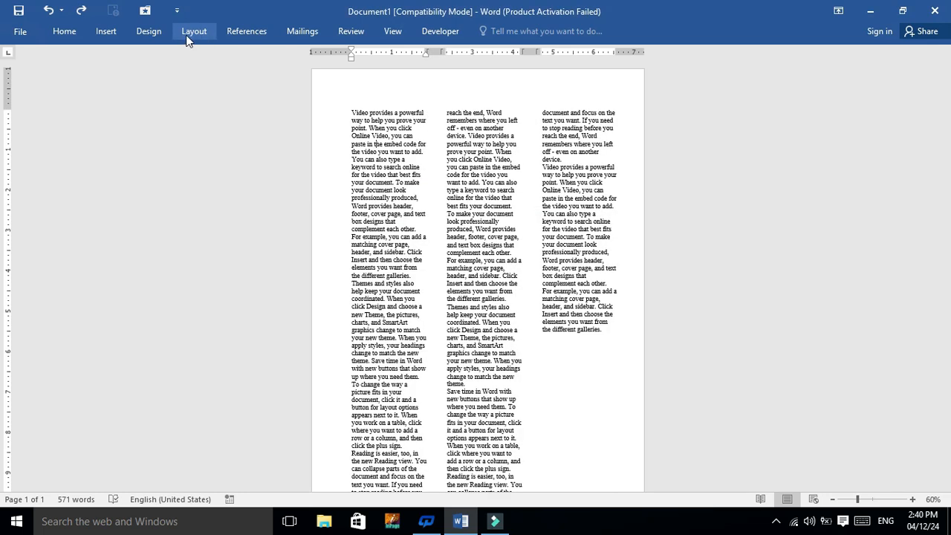
- Set the number of columns to 6 for the whole document through the detailed column settings
left_click(189, 34)
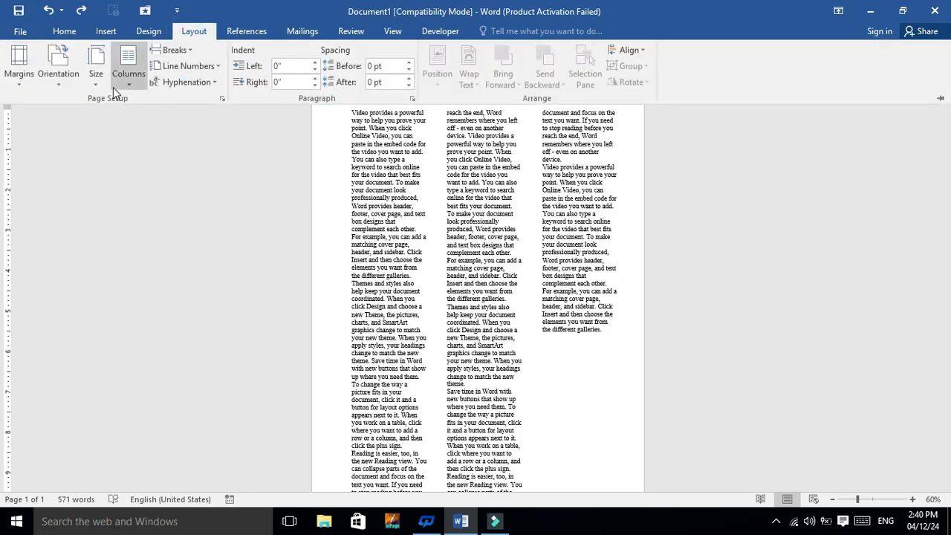
left_click(126, 85)
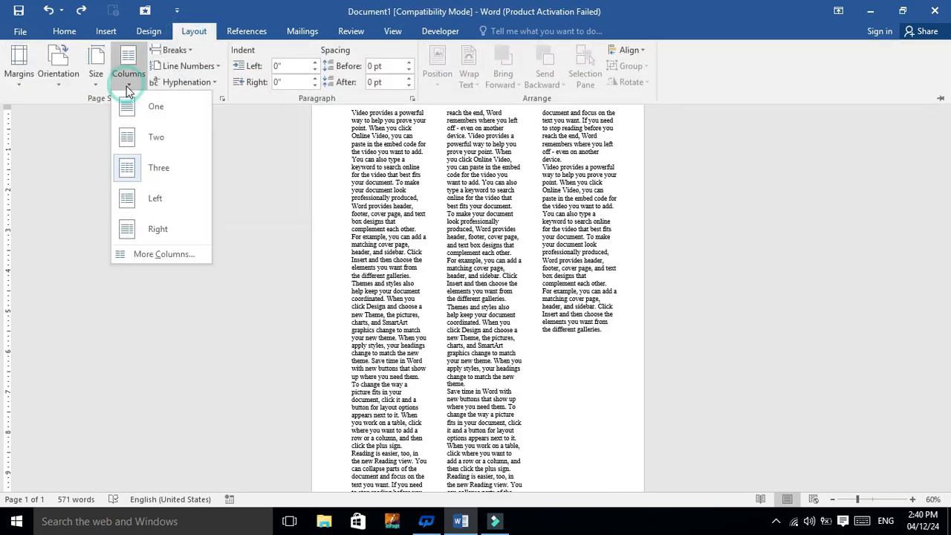
left_click(158, 254)
left_click_drag(438, 238, 413, 162)
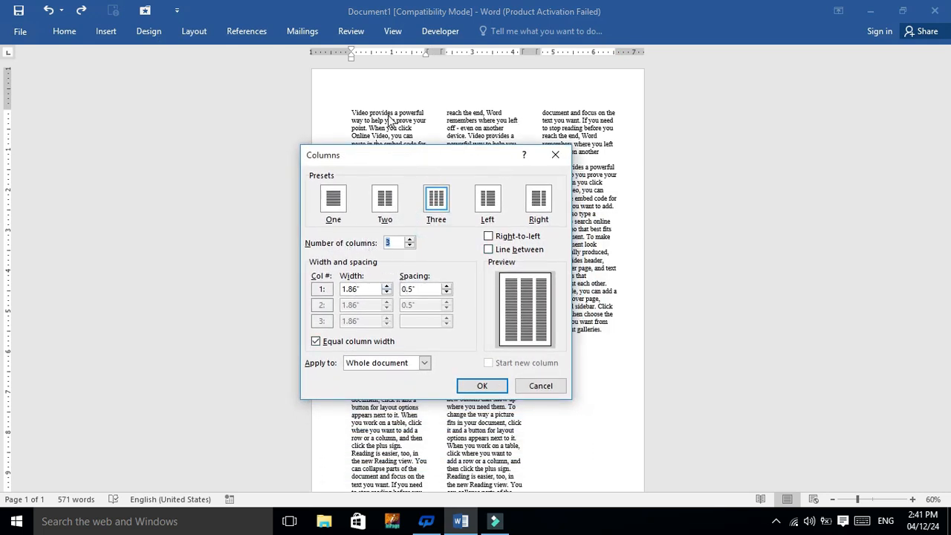
left_click(410, 240)
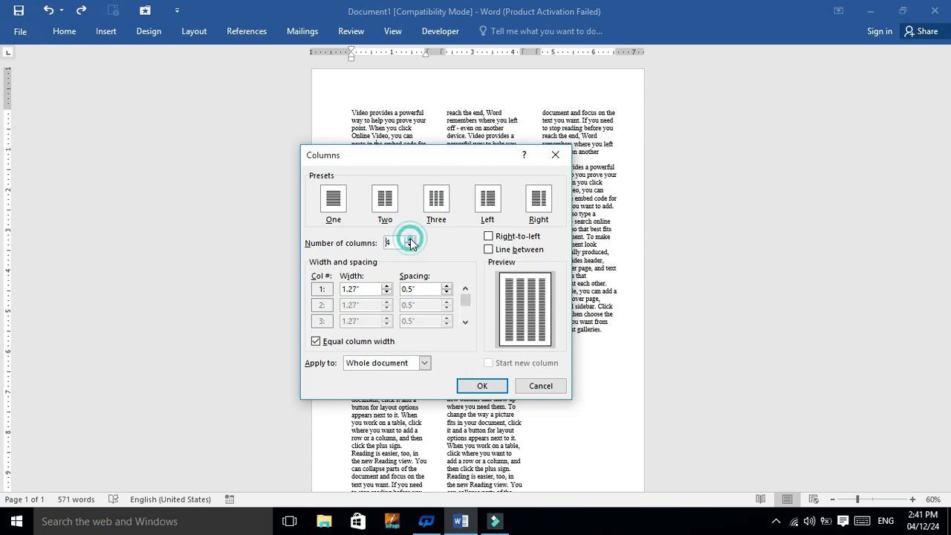
left_click(409, 240)
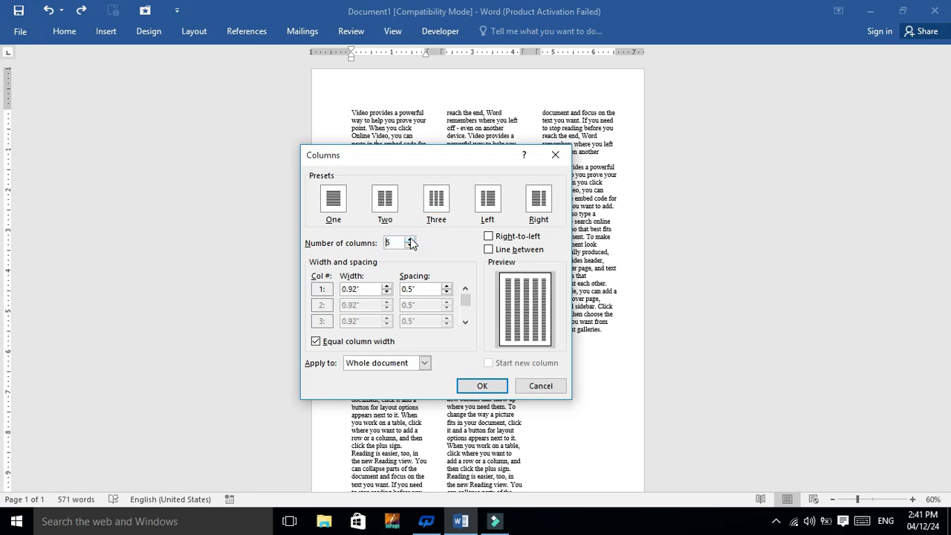
left_click(409, 241)
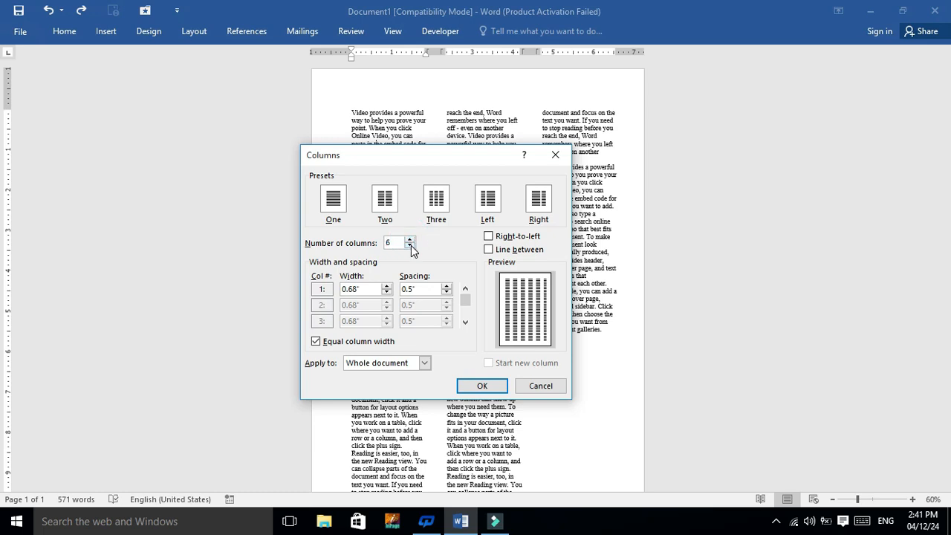
left_click(409, 246)
left_click(409, 246)
left_click(409, 246)
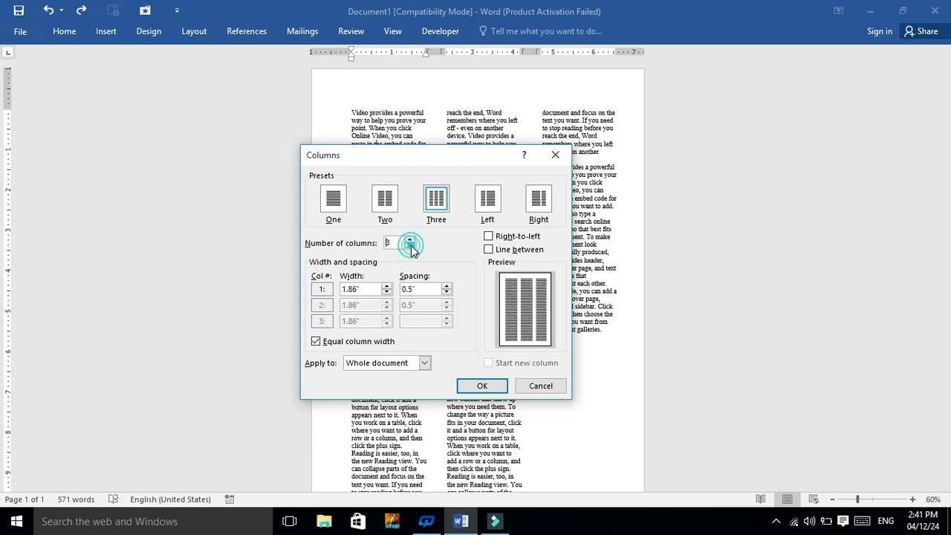
left_click(409, 240)
left_click(409, 240)
left_click(410, 240)
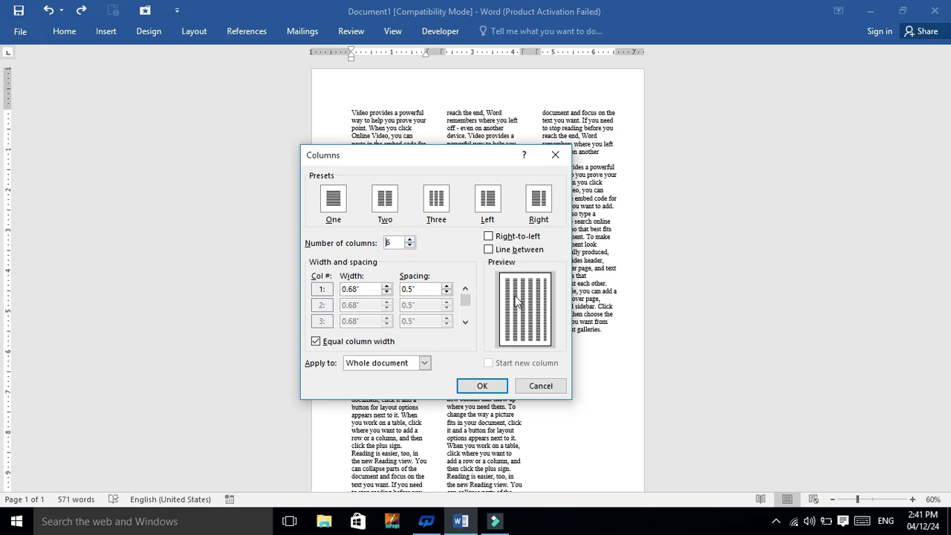
left_click(482, 387)
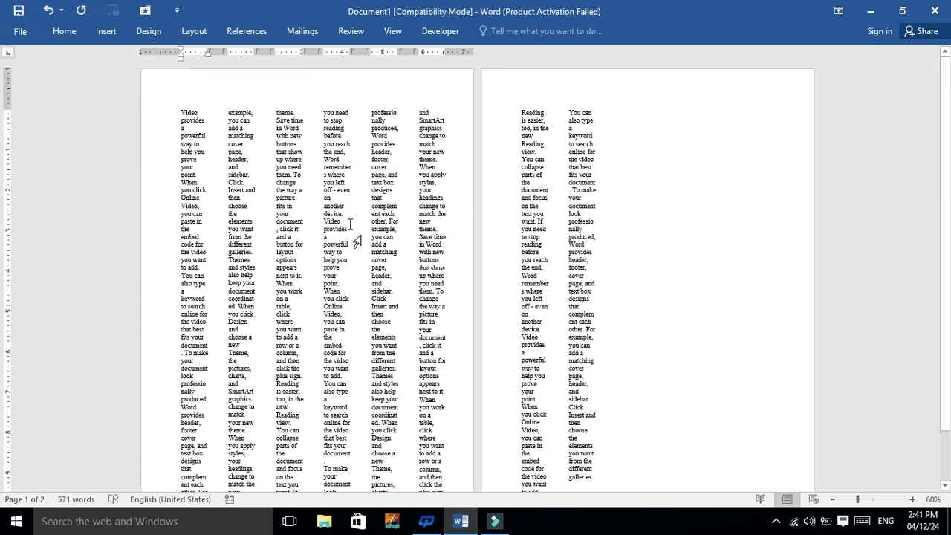
- Add a dividing line between the six text columns across the whole document
left_click(206, 38)
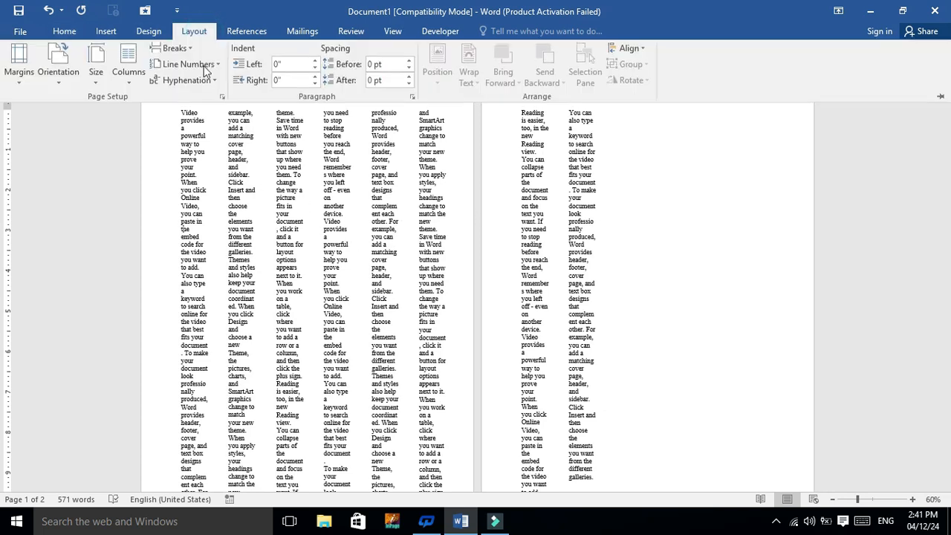
left_click(129, 84)
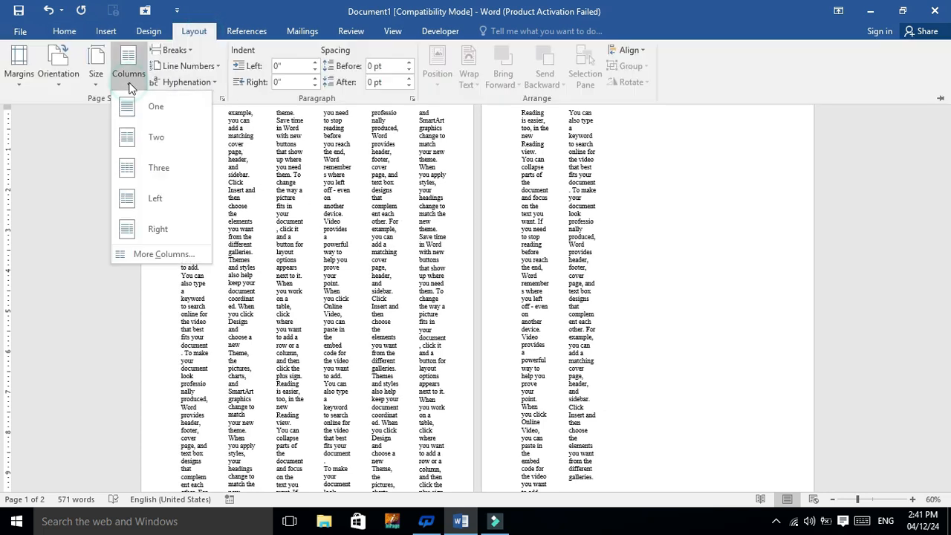
left_click(156, 254)
left_click_drag(372, 160, 483, 158)
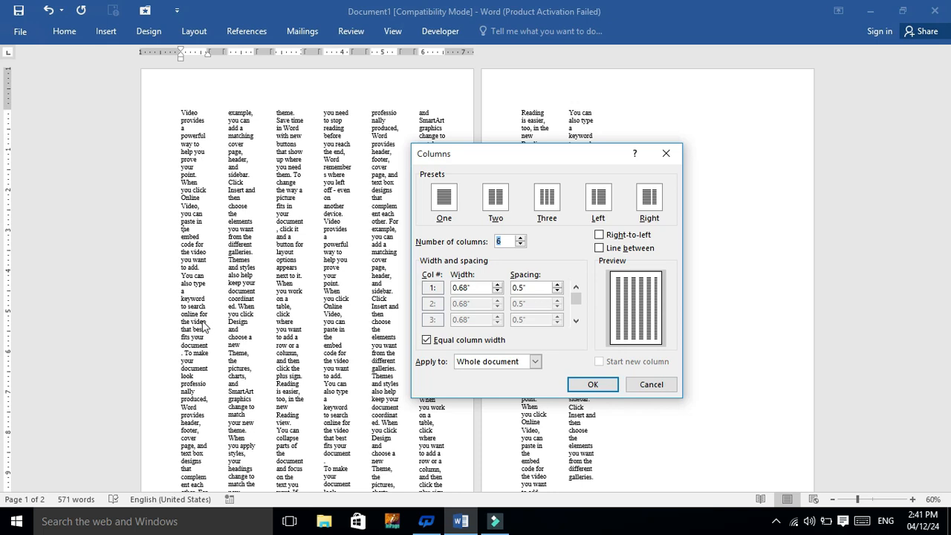
left_click(600, 249)
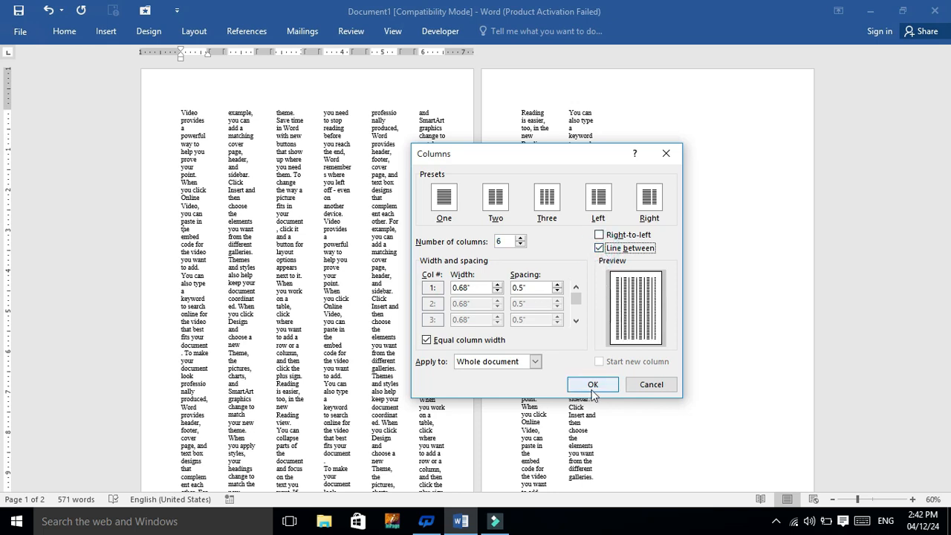
left_click(592, 385)
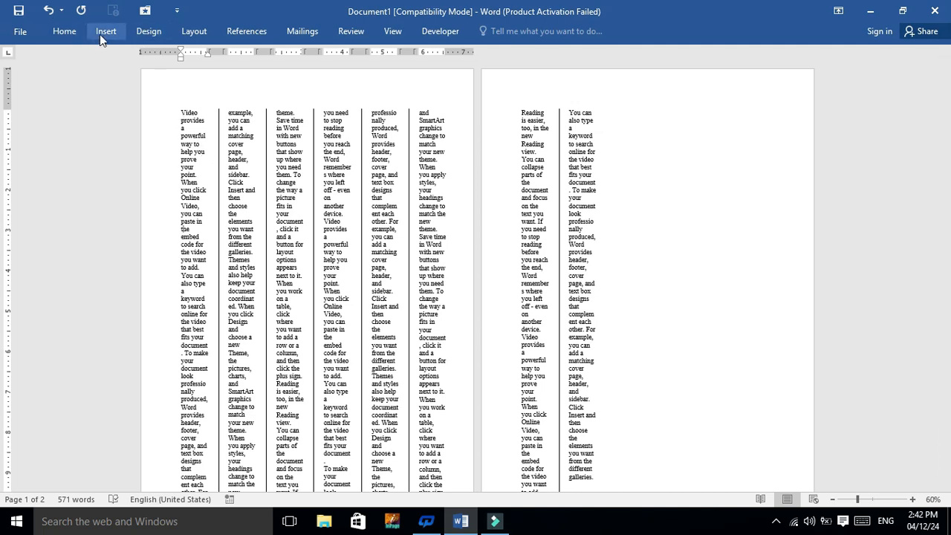
- Reduce the spacing between the six text columns to 0.2" for the whole document
left_click(191, 33)
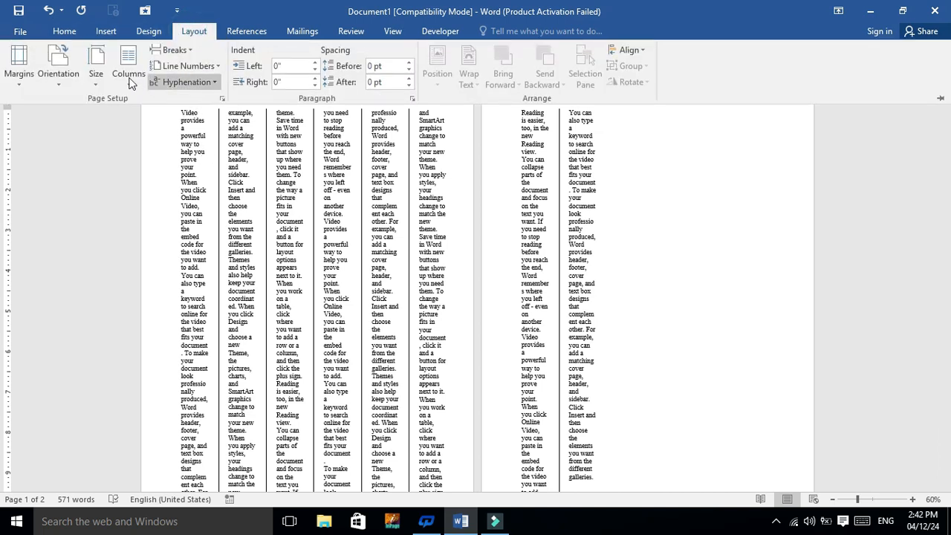
left_click(125, 84)
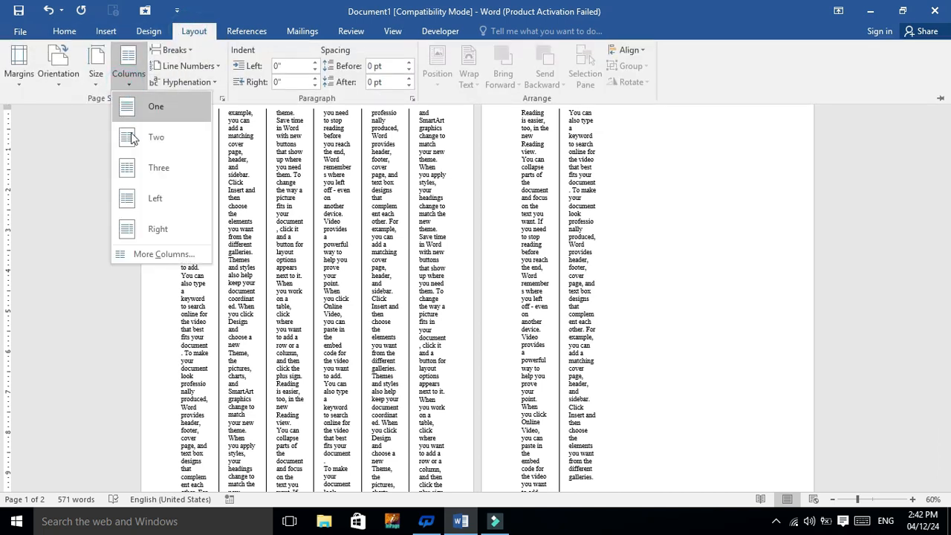
left_click(148, 257)
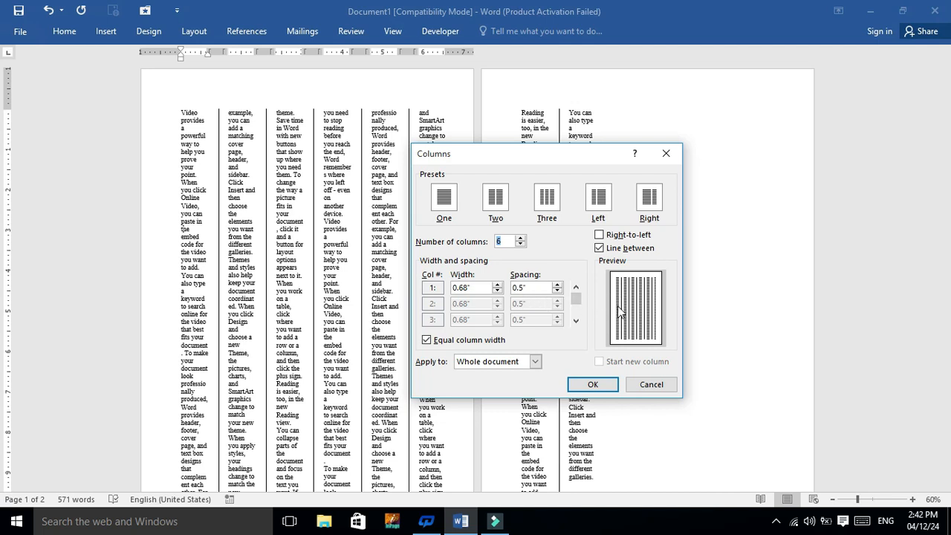
left_click(558, 292)
left_click(557, 291)
left_click(557, 291)
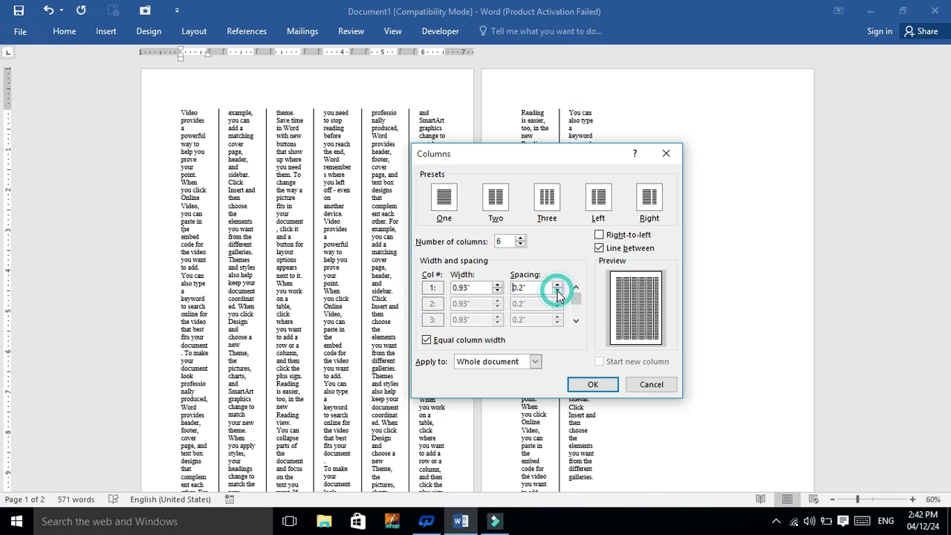
left_click(593, 385)
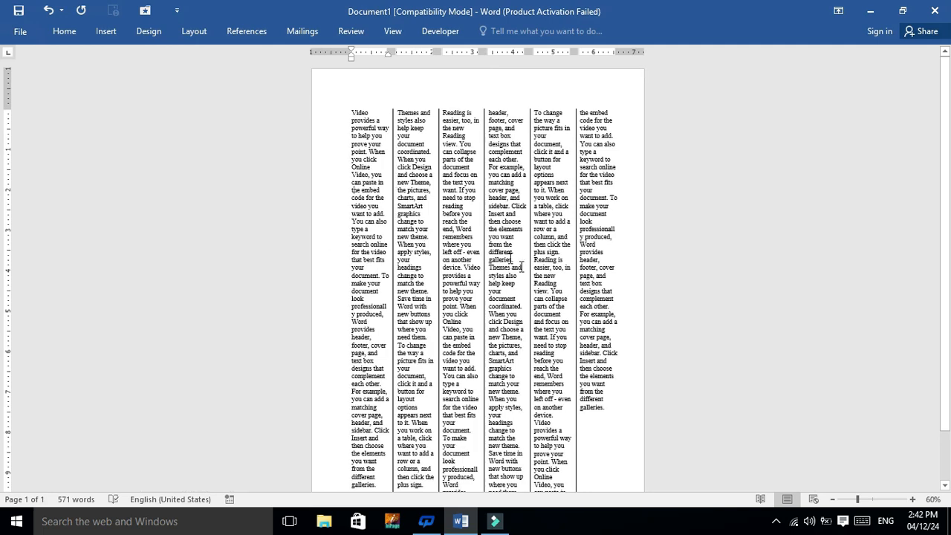